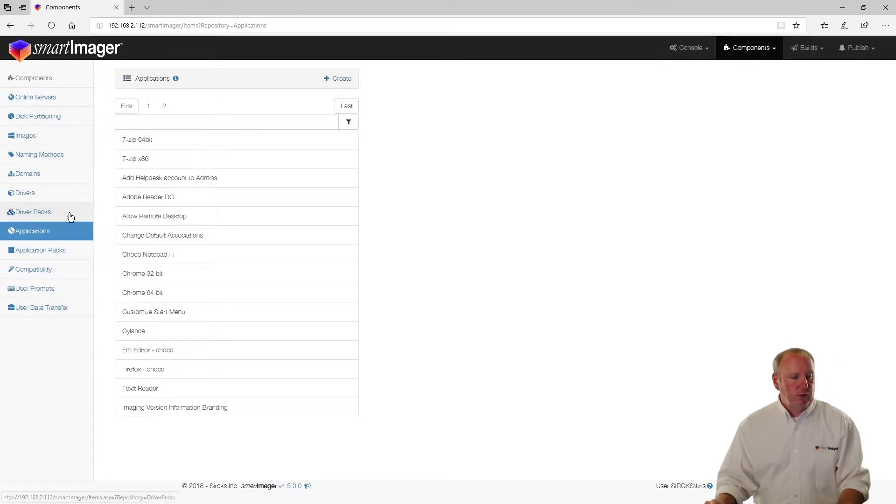
Step: Open the Default Applications pack's Applications tab to see its four apps, including Adobe Reader DC and Foxit Reader
click(44, 252)
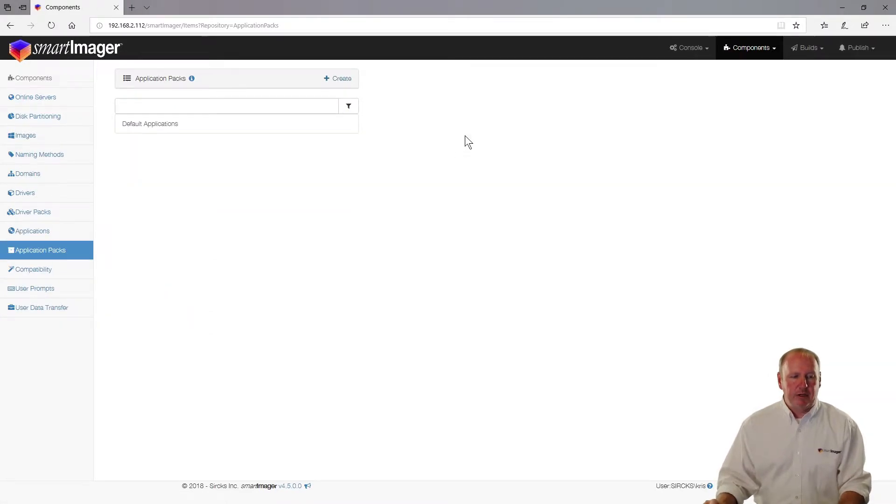
click(146, 124)
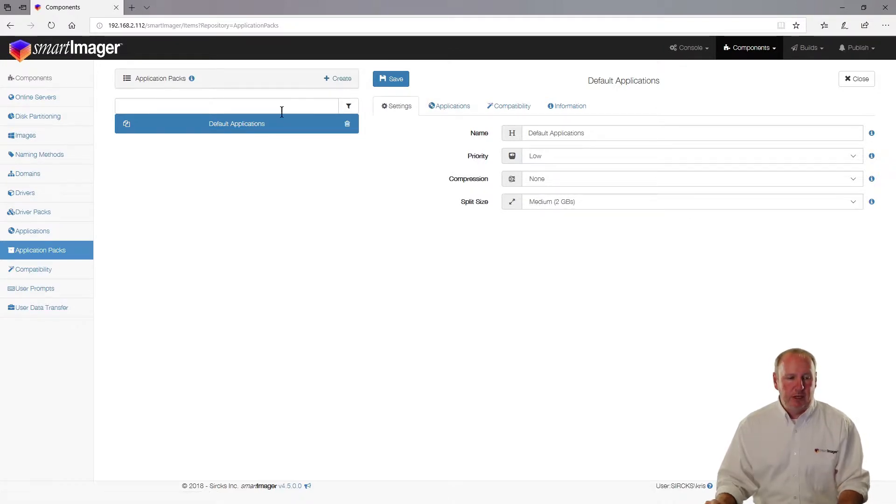
click(449, 105)
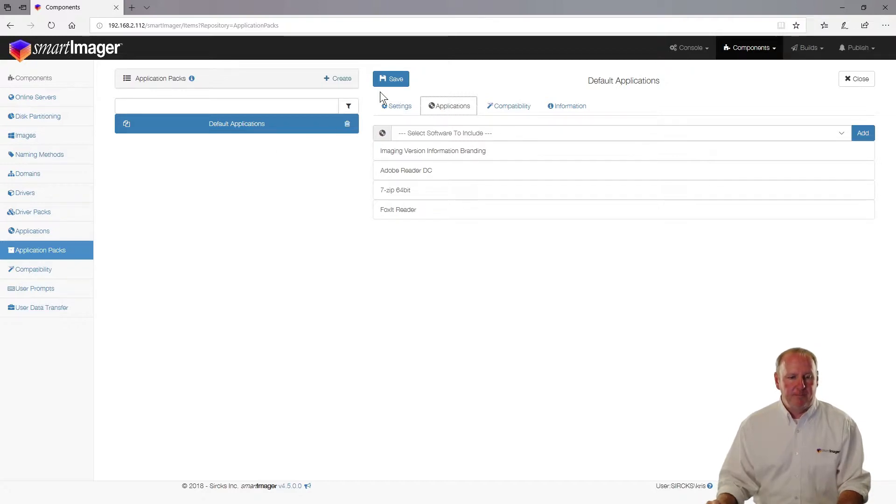
Step: Check the Default Applications Settings and Compatibility tabs, keeping Priority at Low and Compression at None
click(399, 106)
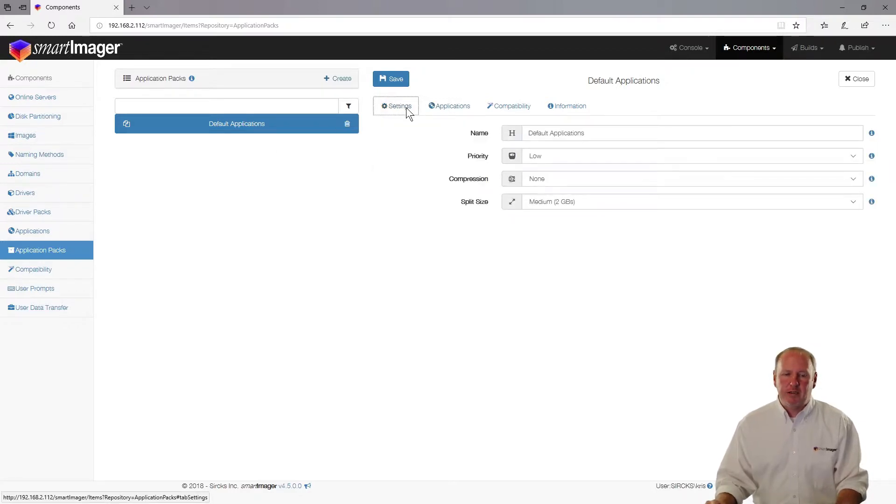
click(556, 153)
click(557, 156)
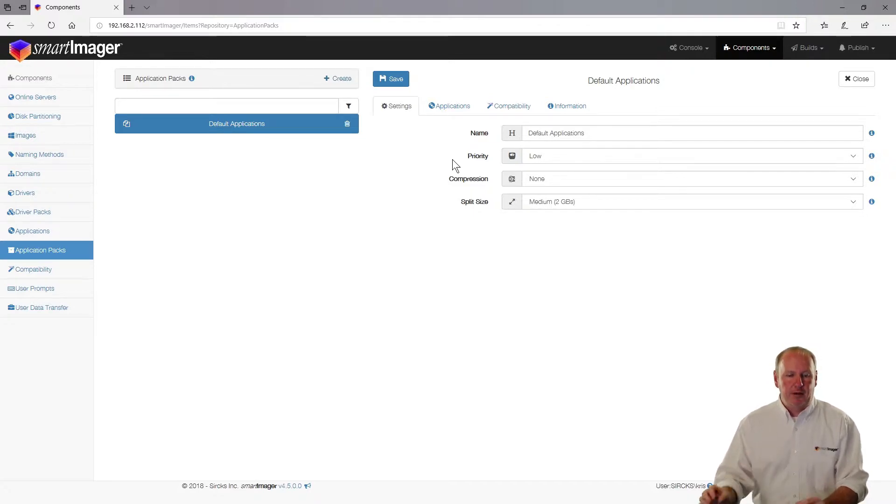
click(502, 111)
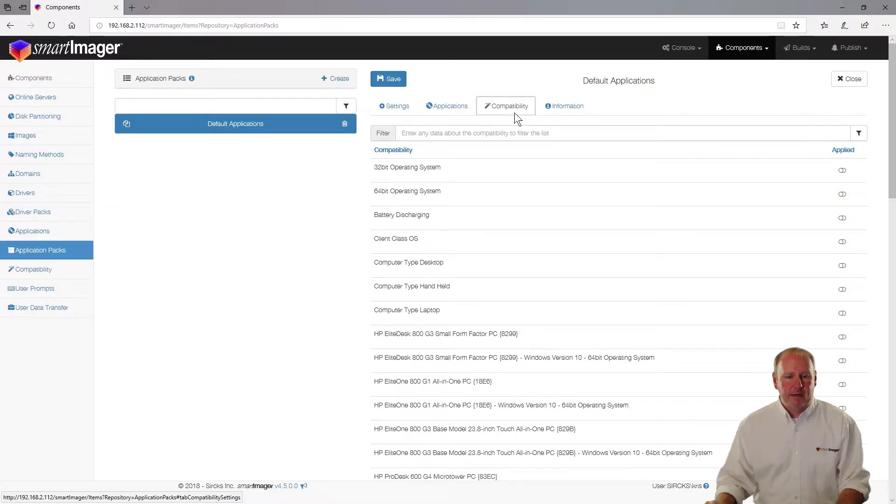
click(399, 108)
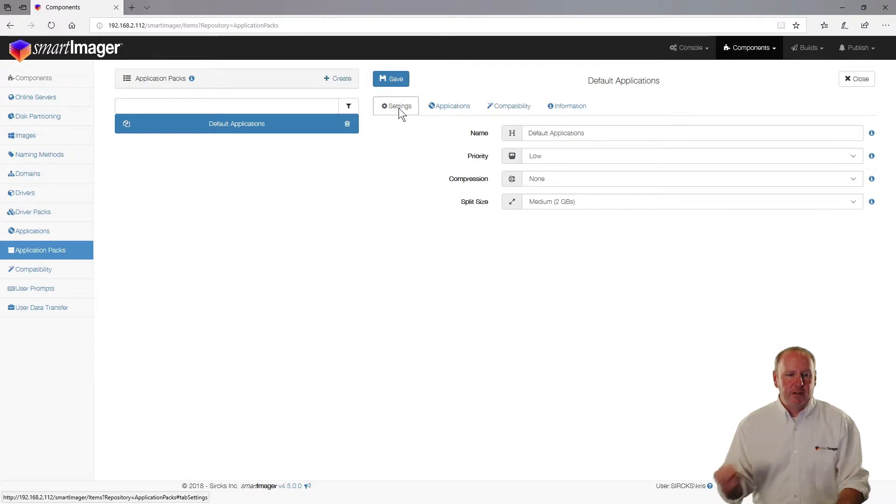
Step: Create a new application pack named Default x64 Applications
click(341, 80)
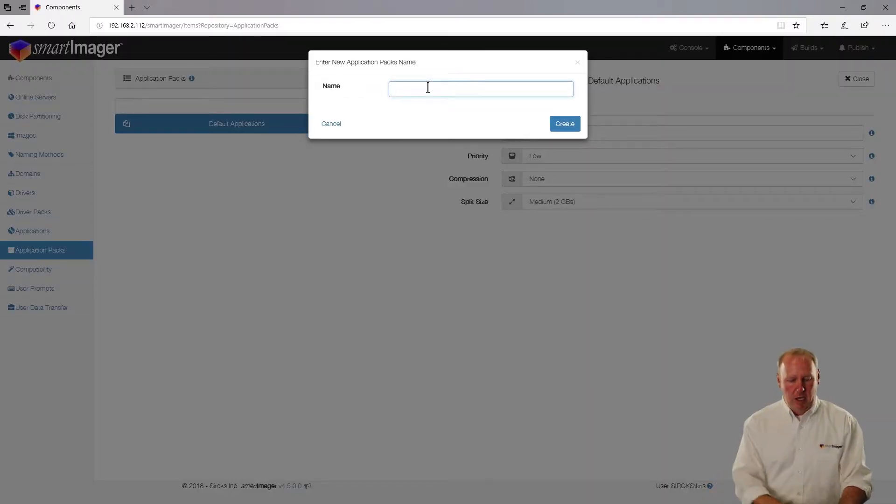
text(Default x64)
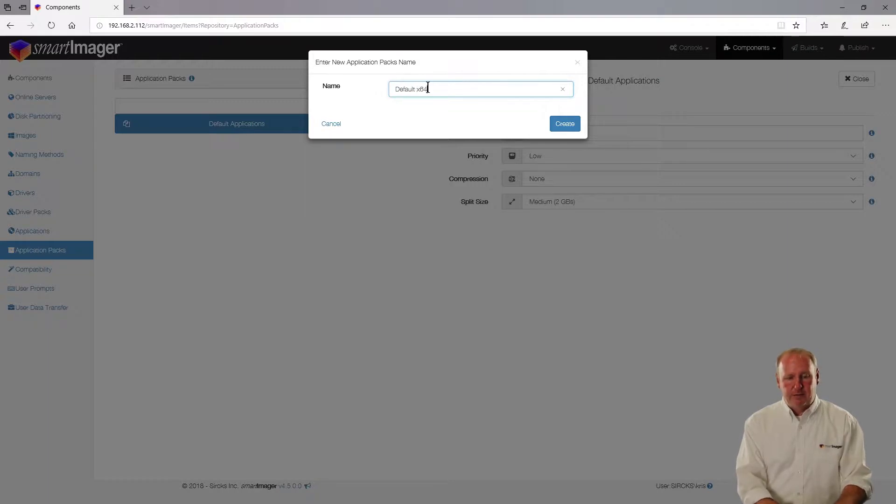
text( Applications)
key(Return)
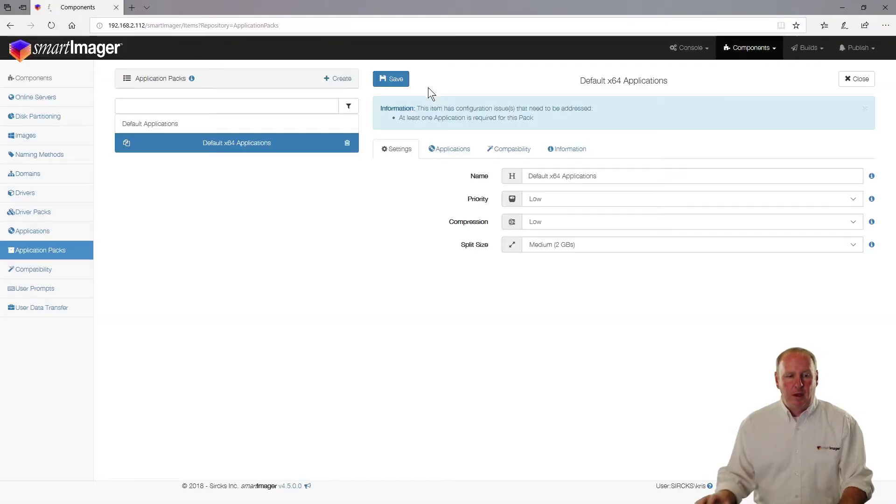
Step: Copy the x64 pack, rename the copy to Default x86 Applications, and attempt to save it
click(126, 143)
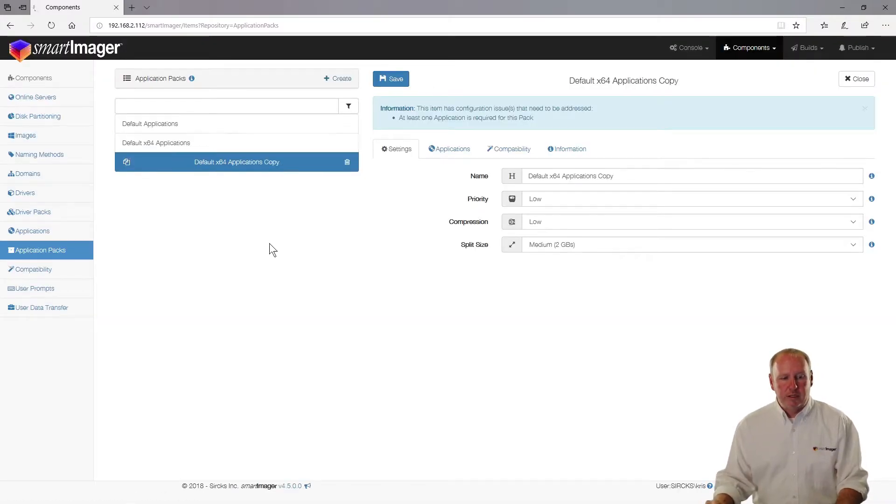
click(613, 175)
click(559, 176)
key(BackSpace)
key(BackSpace)
text(86)
click(626, 176)
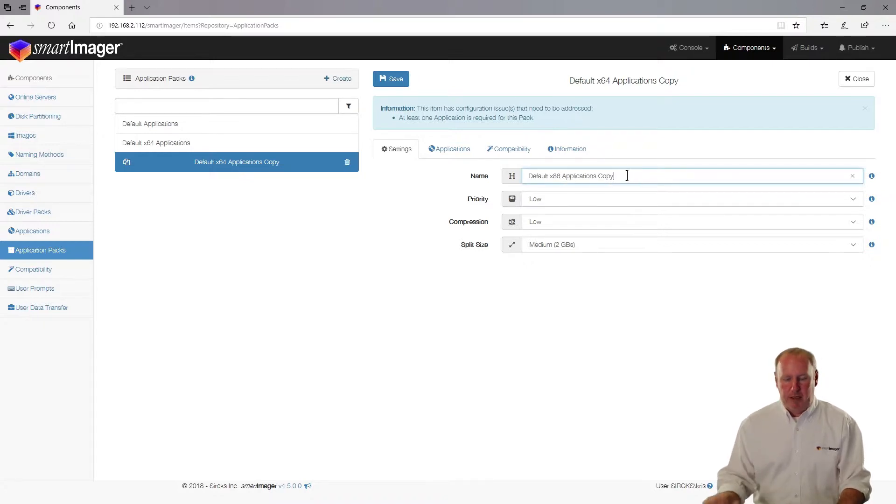
key(BackSpace)
key(BackSpace)
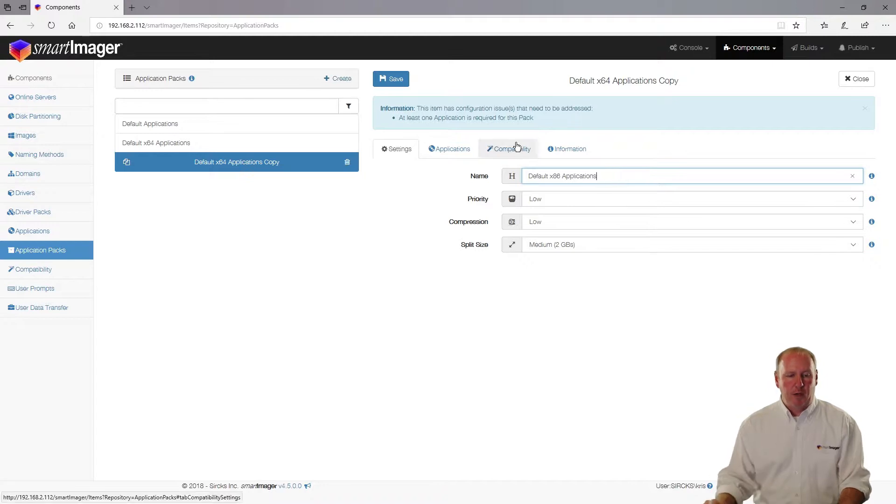
click(400, 80)
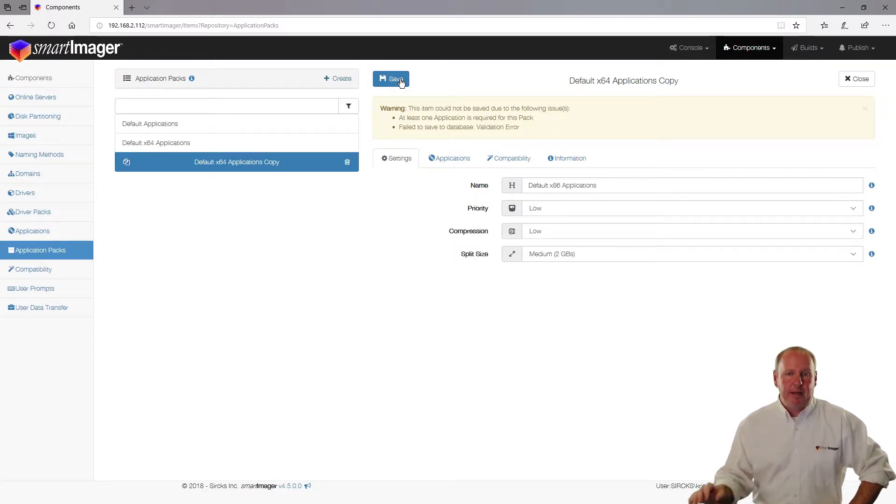
Step: Include 7-zip x86 and Chrome 32 bit in the x86 pack's applications, then save it
click(452, 158)
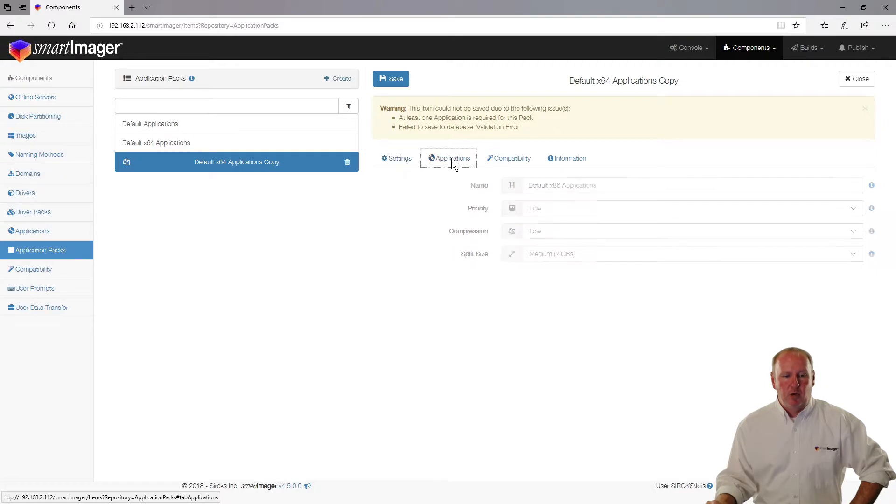
click(455, 187)
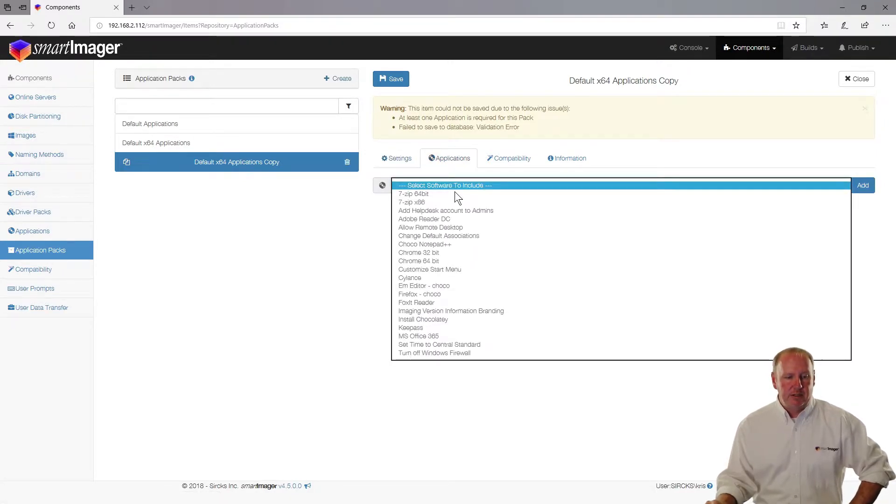
click(451, 200)
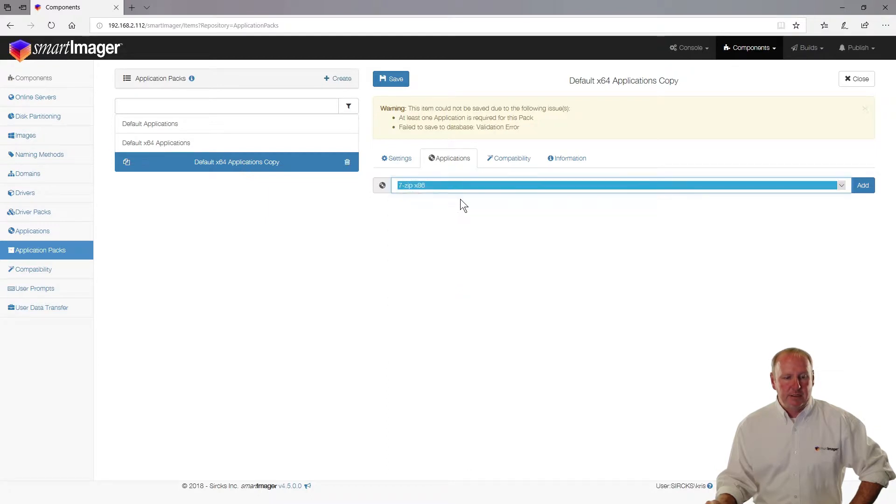
click(862, 185)
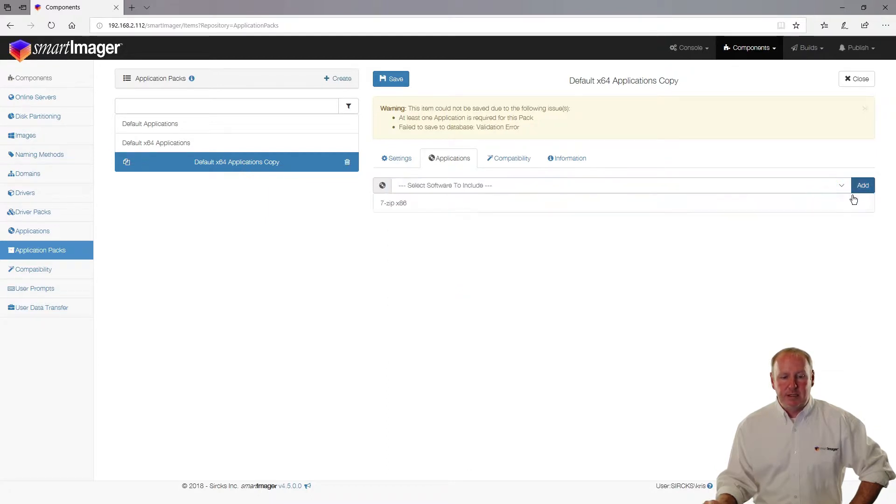
click(514, 182)
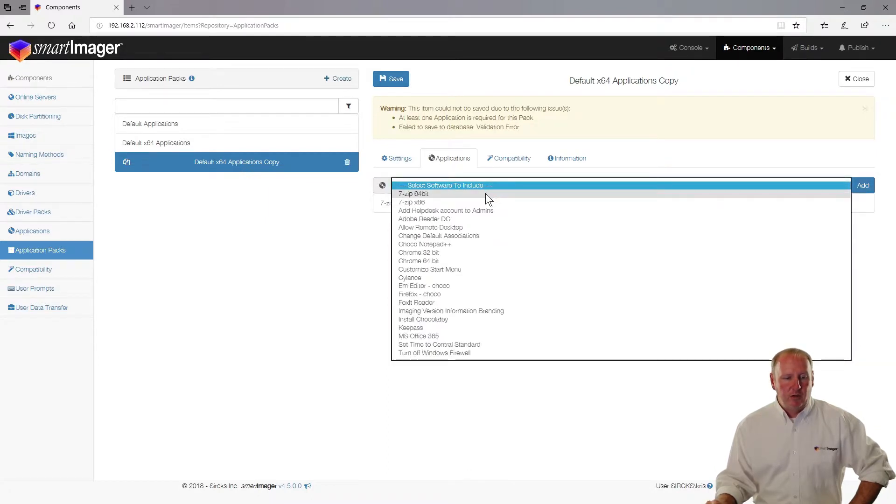
click(450, 249)
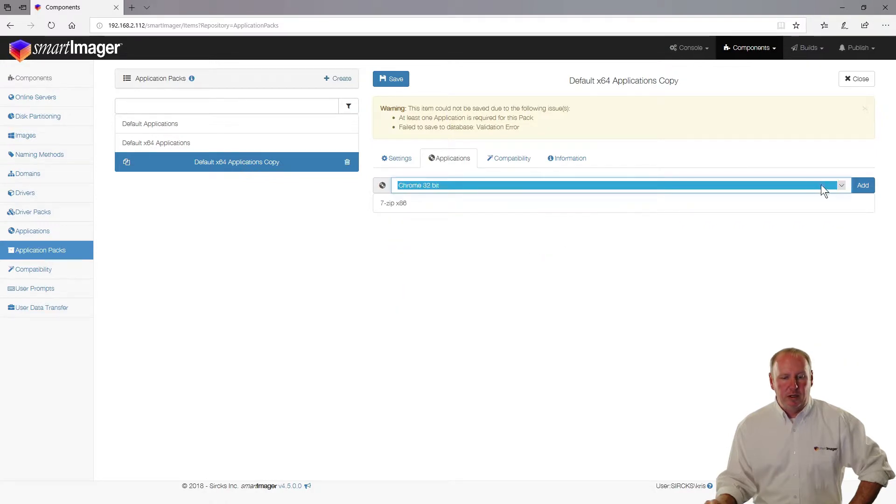
click(862, 184)
click(395, 81)
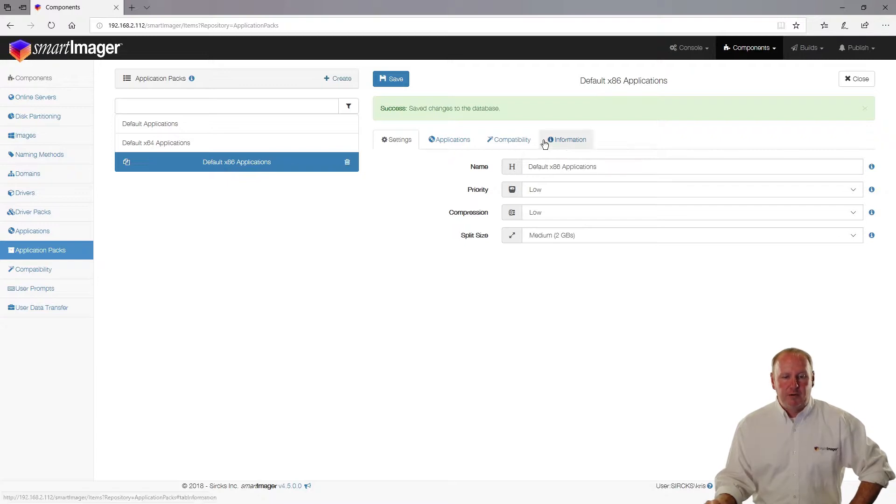
Step: Review the saved x86 pack's applications, then close it and select Default x64 Applications
click(459, 145)
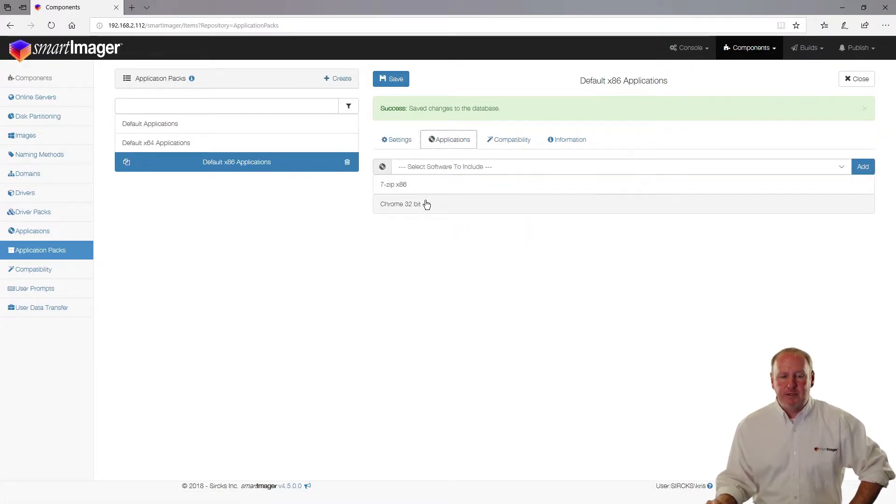
click(850, 79)
click(213, 143)
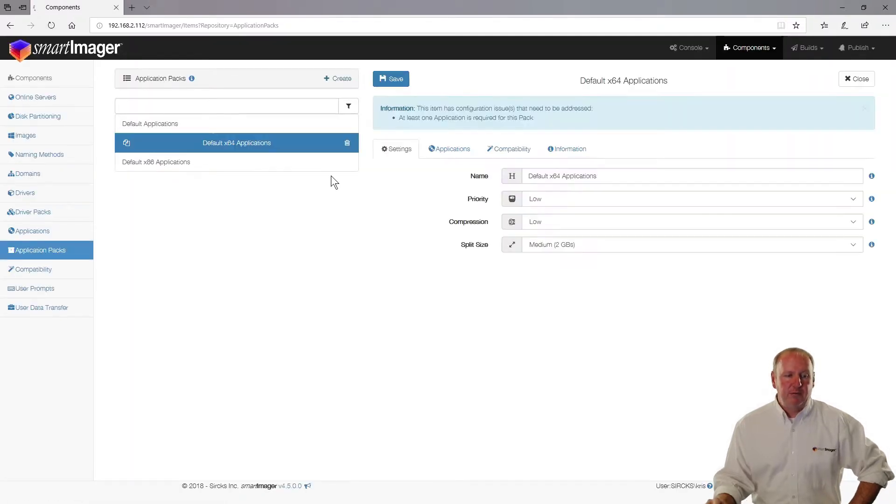
Step: Add 7-zip 64bit and Chrome 64 bit to the x64 pack and save it
click(461, 149)
click(456, 175)
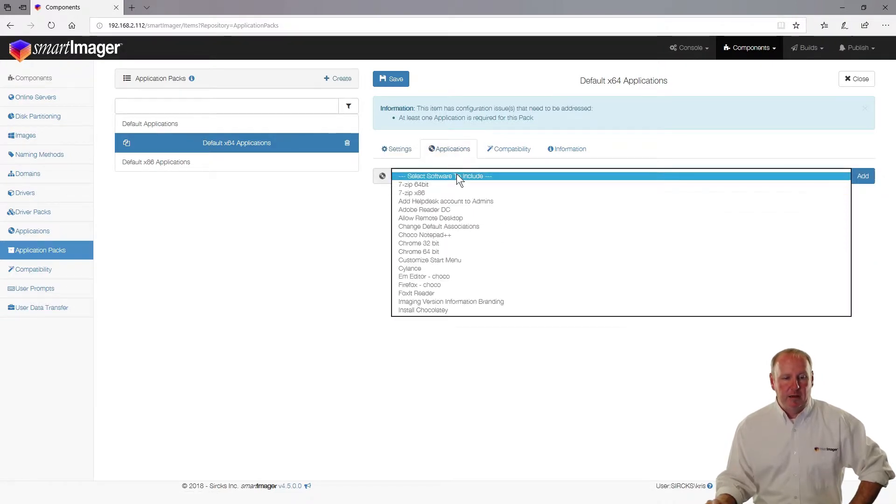
click(454, 185)
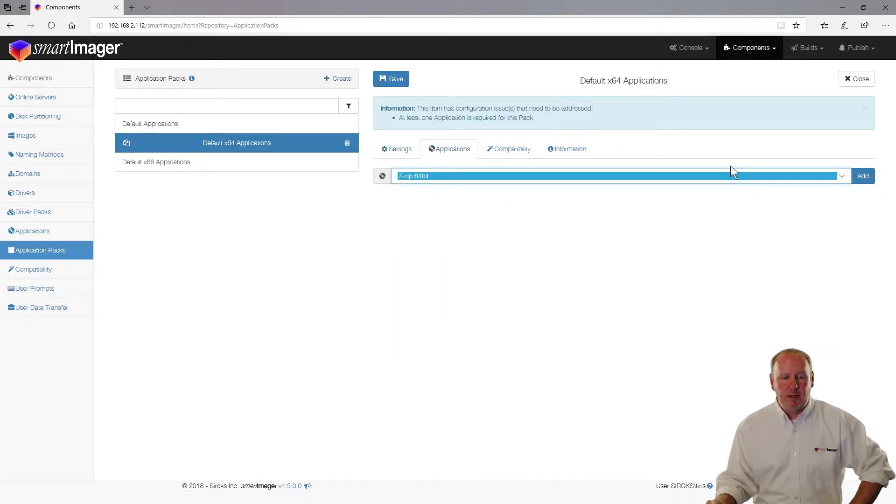
click(867, 180)
click(843, 175)
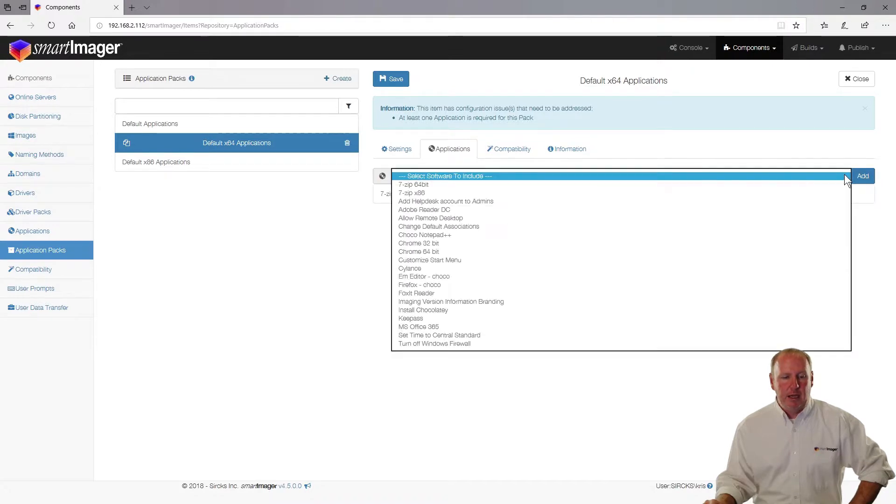
click(576, 251)
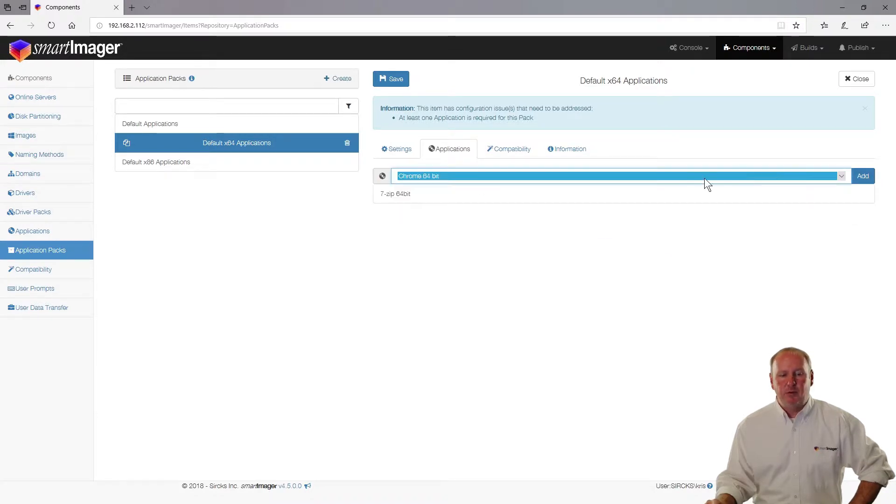
click(871, 177)
click(395, 80)
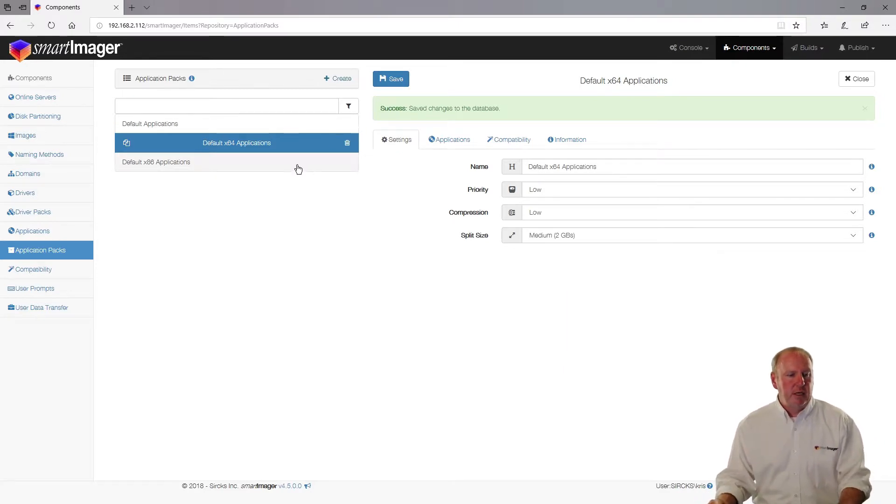
Step: Reopen Default Applications and delete its 7-zip 64bit entry from the Applications list
click(227, 125)
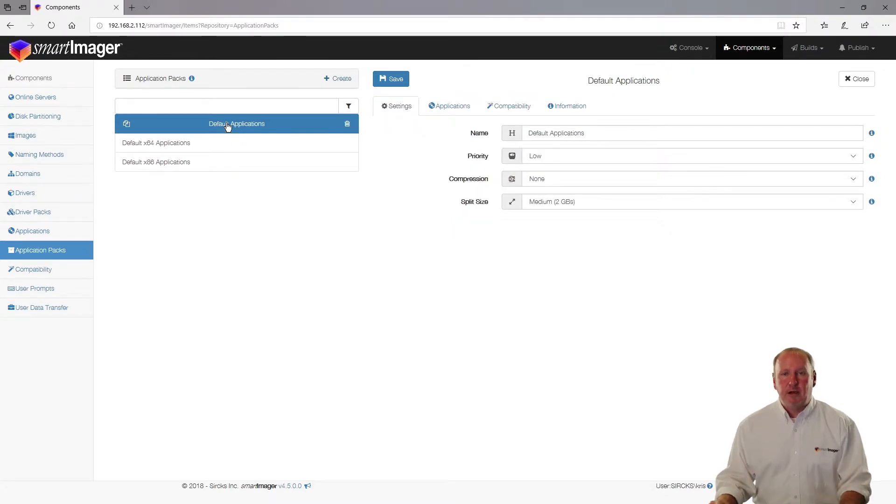
click(464, 109)
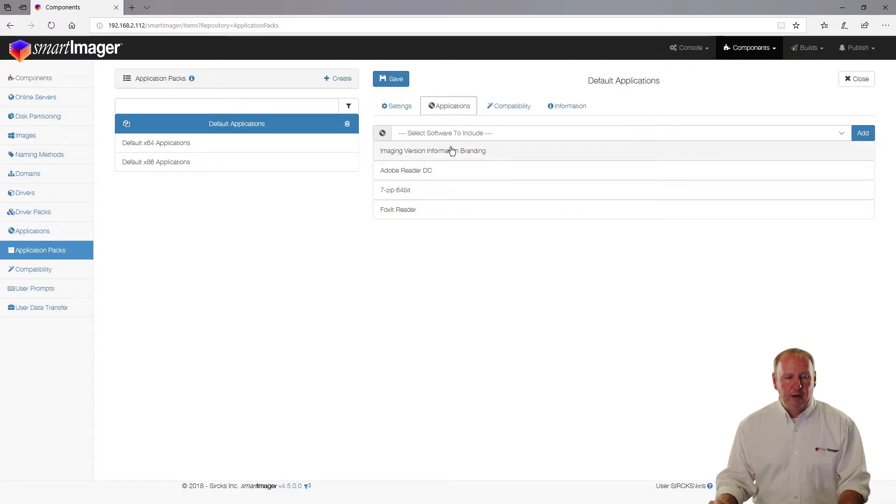
click(439, 192)
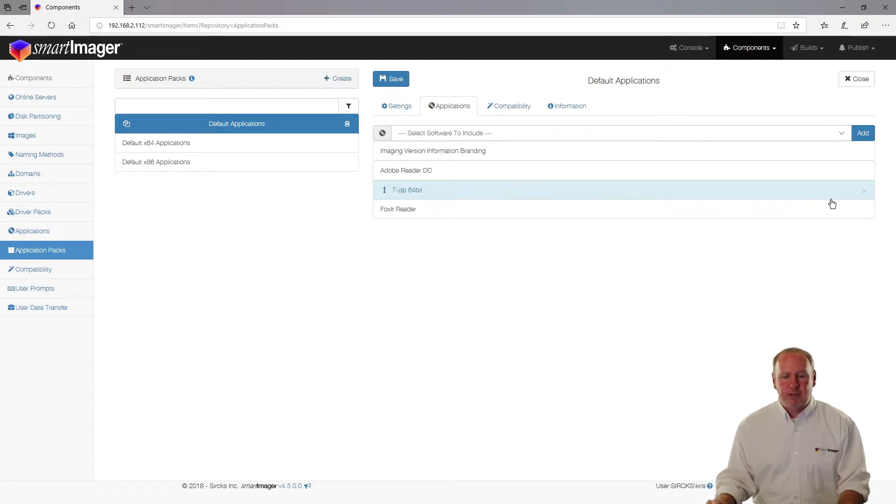
click(866, 193)
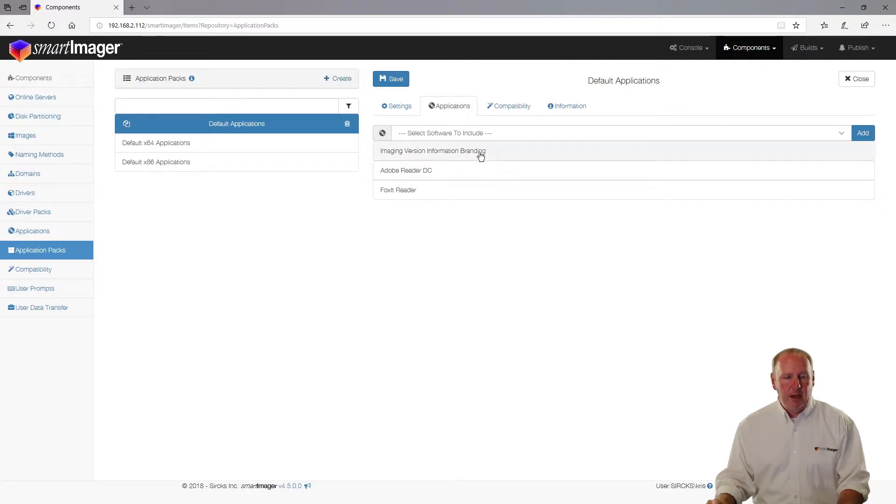
click(487, 136)
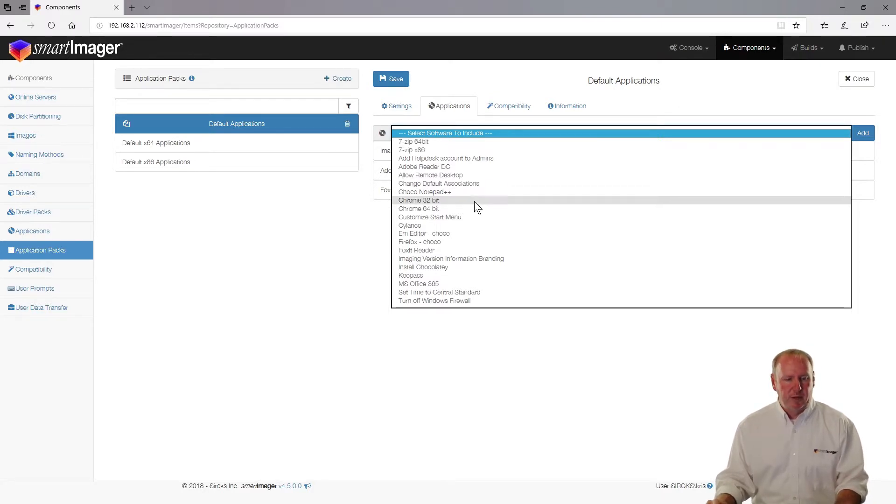
Step: Add Cylance, Keepass and MS Office 365 to the Default Applications list, bringing it to six apps
click(463, 227)
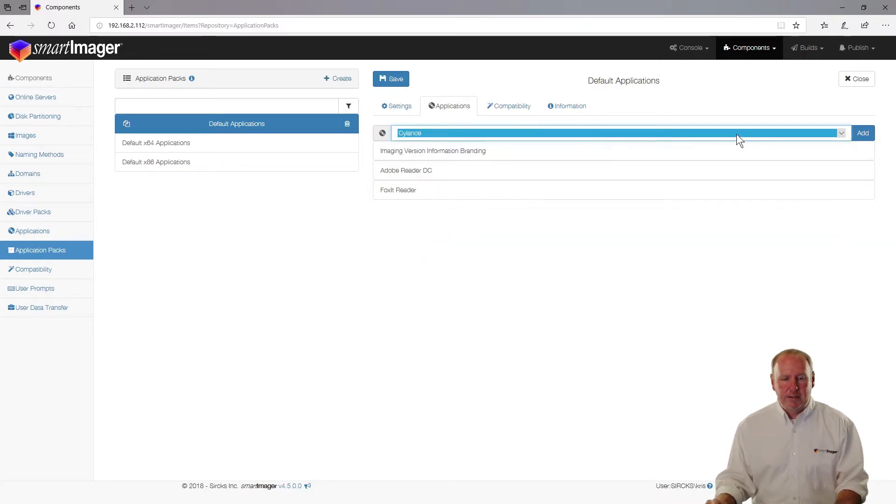
click(863, 133)
click(847, 133)
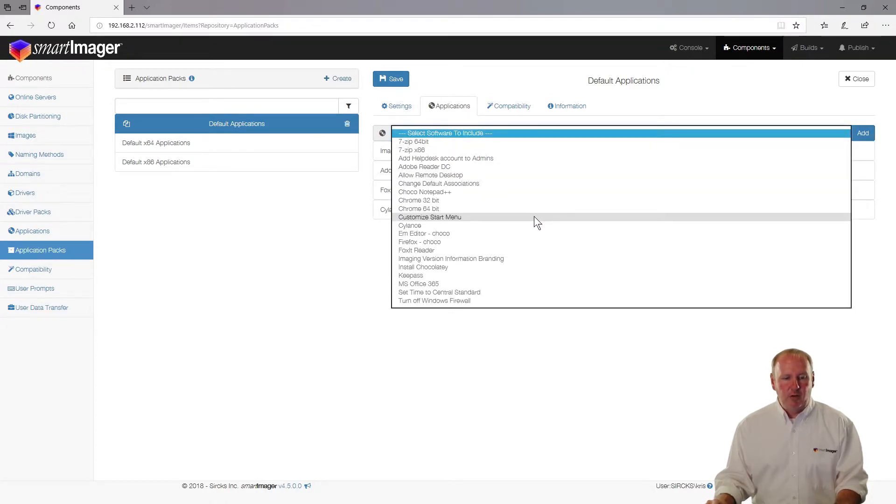
click(503, 275)
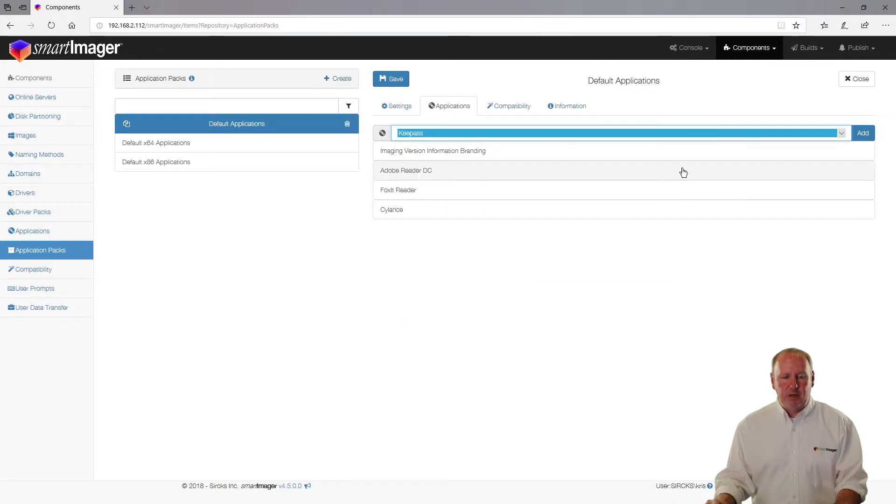
click(862, 133)
click(842, 133)
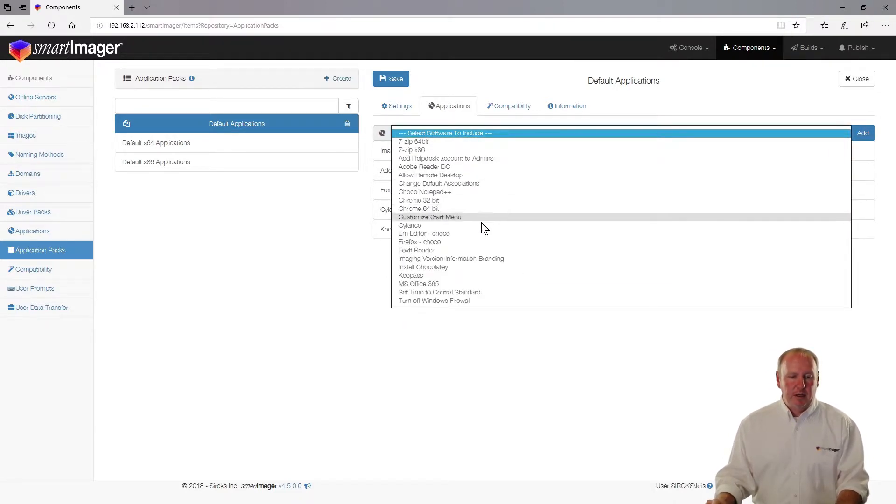
click(433, 284)
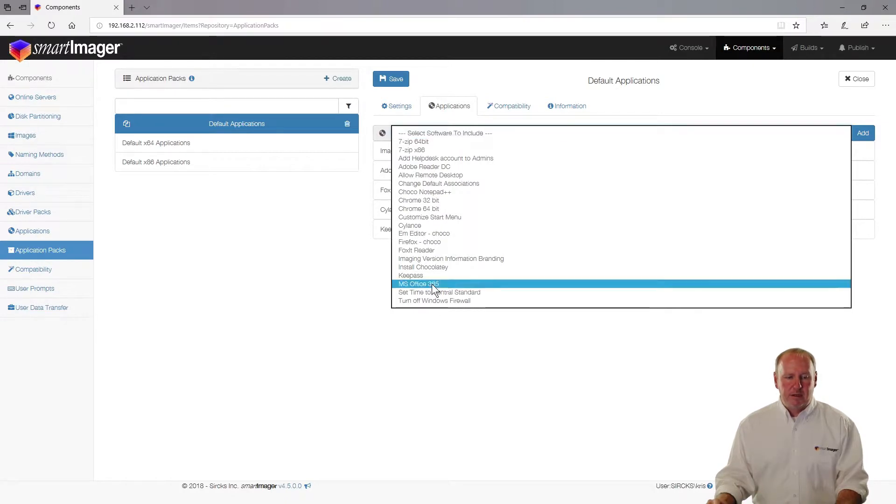
click(869, 134)
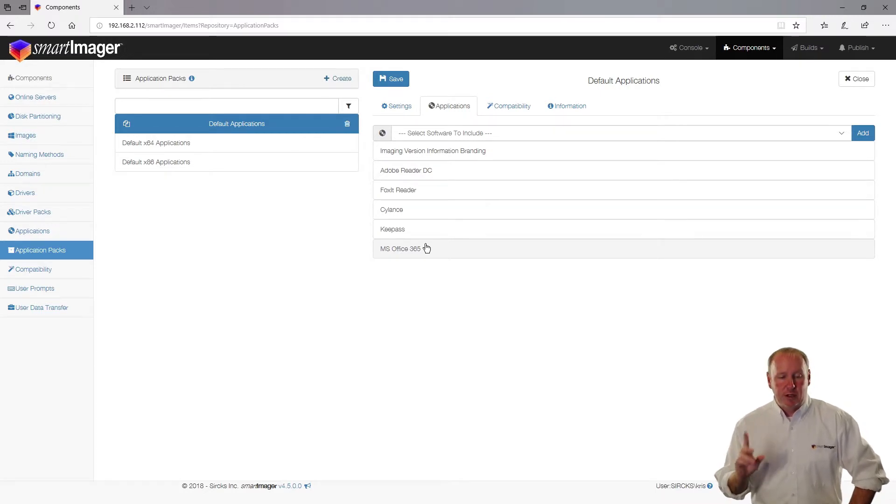
click(424, 211)
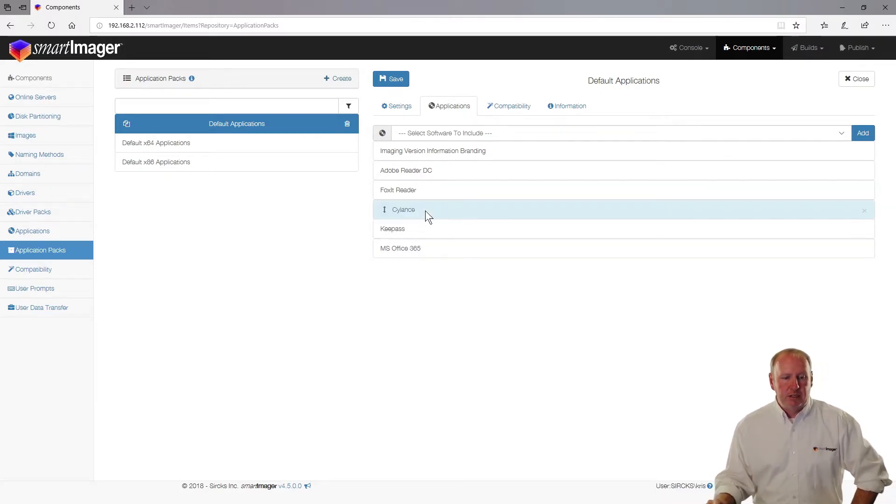
Step: Move Cylance to the bottom, insert MS Office 365 before Adobe Reader DC, and save
click(385, 211)
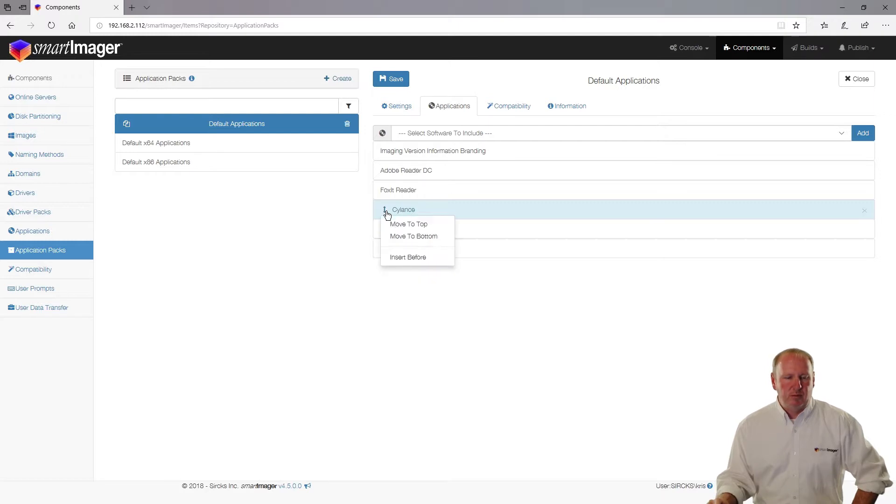
click(406, 237)
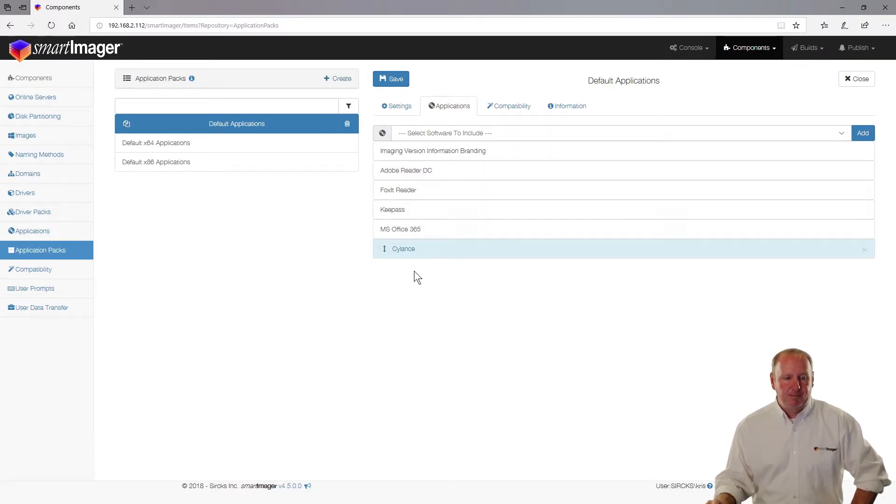
click(432, 229)
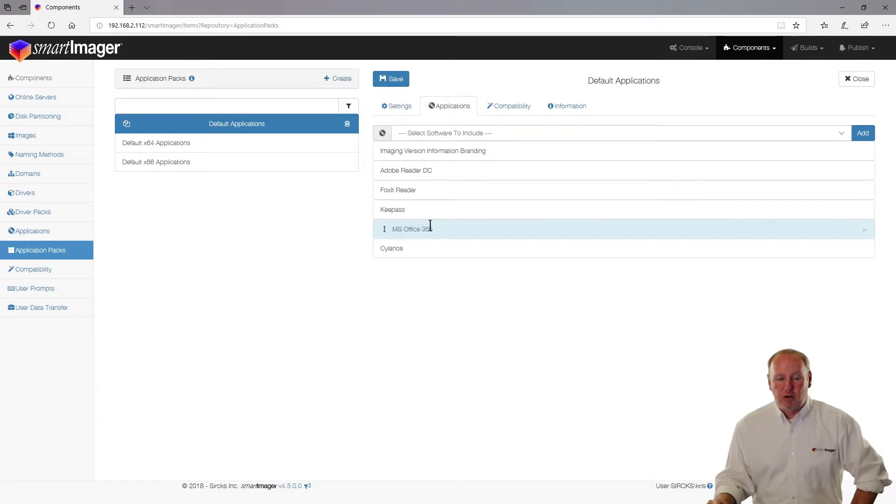
click(385, 232)
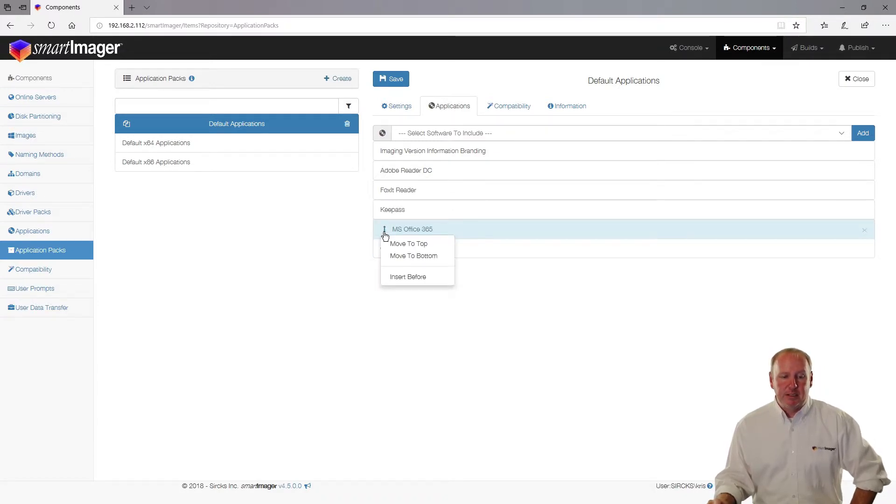
click(394, 277)
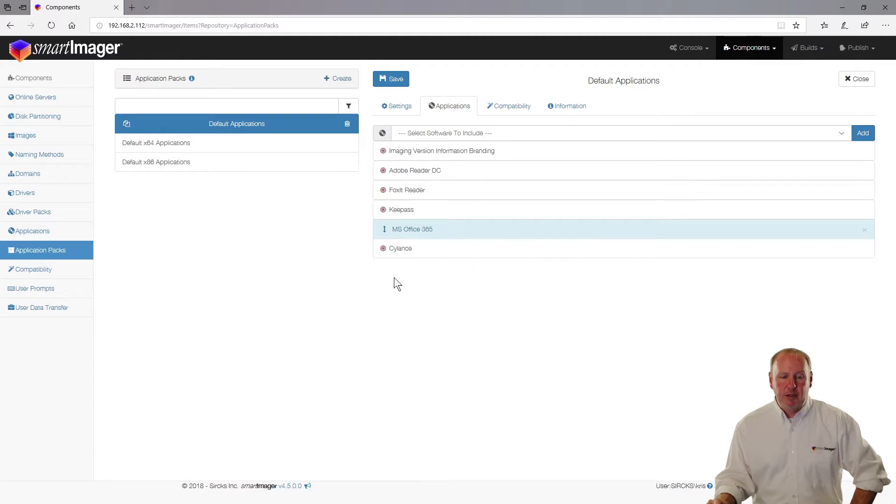
click(383, 171)
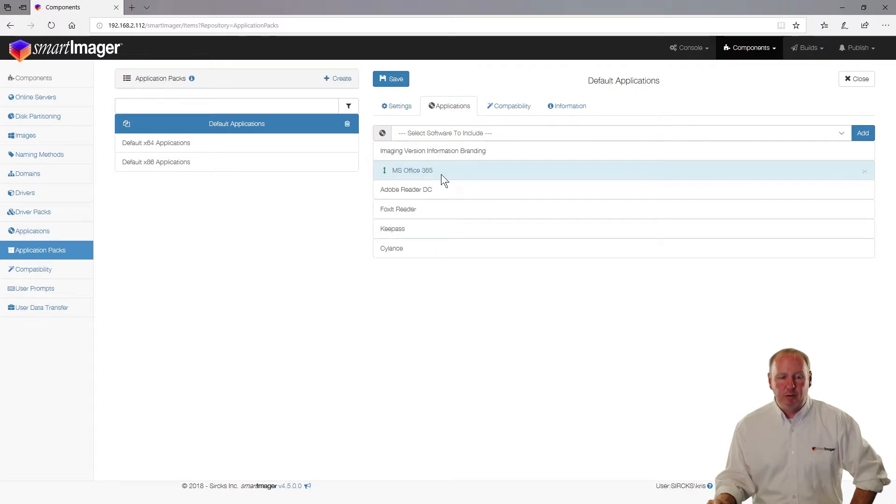
click(454, 152)
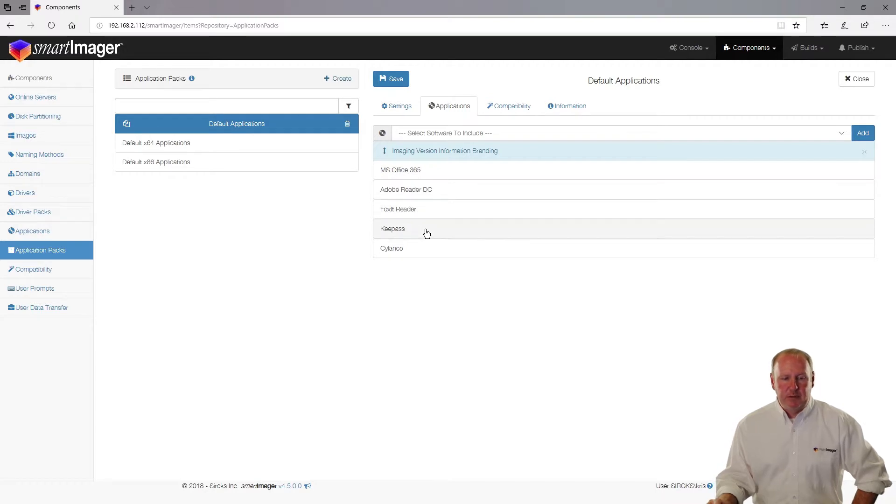
click(396, 80)
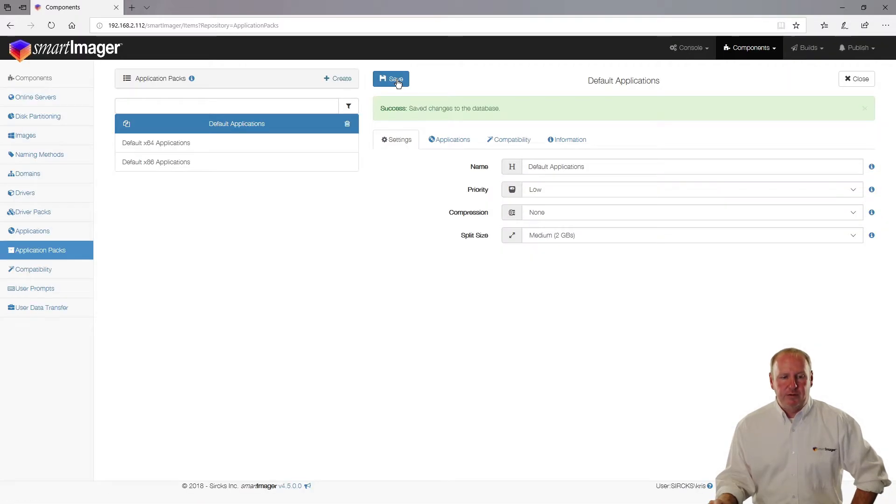
Step: Change the Default Applications pack's Priority from Low to High and save it
click(455, 137)
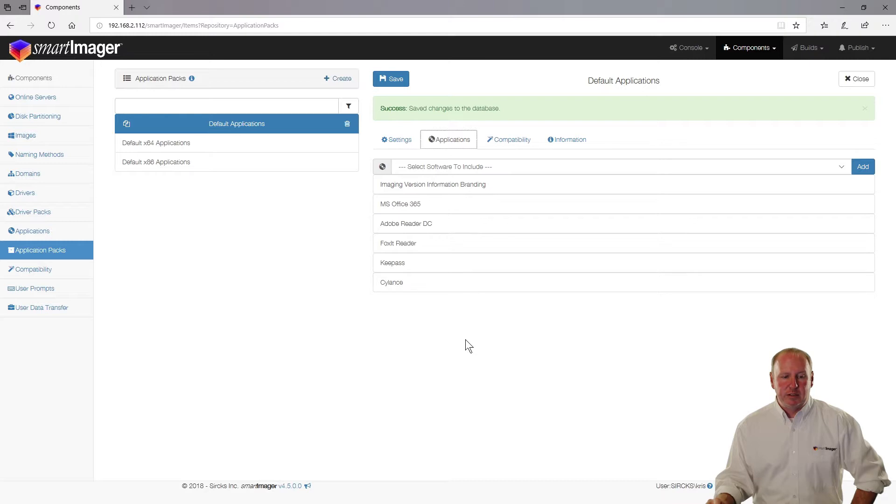
click(397, 140)
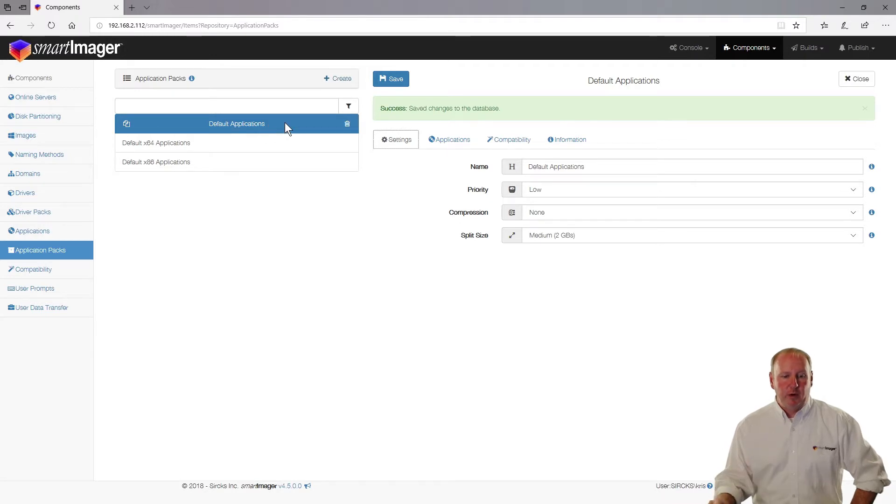
click(548, 189)
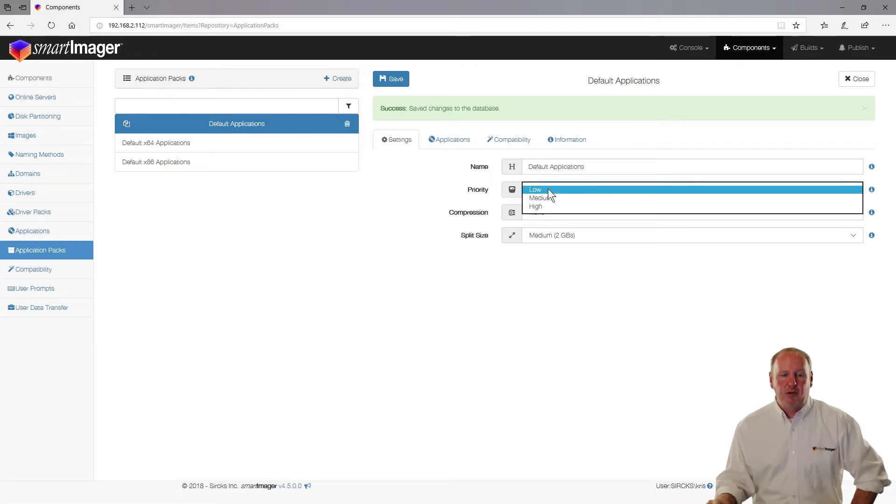
click(549, 206)
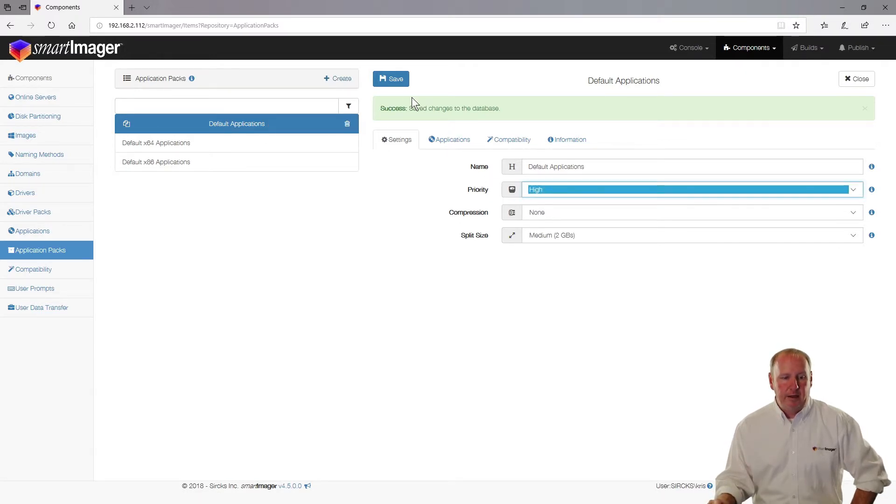
click(394, 80)
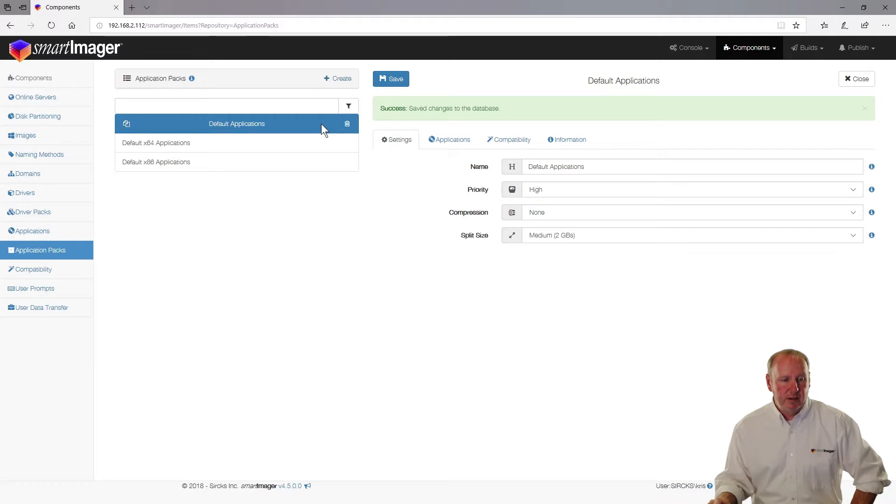
Step: Create a new application pack named Customizations
click(349, 79)
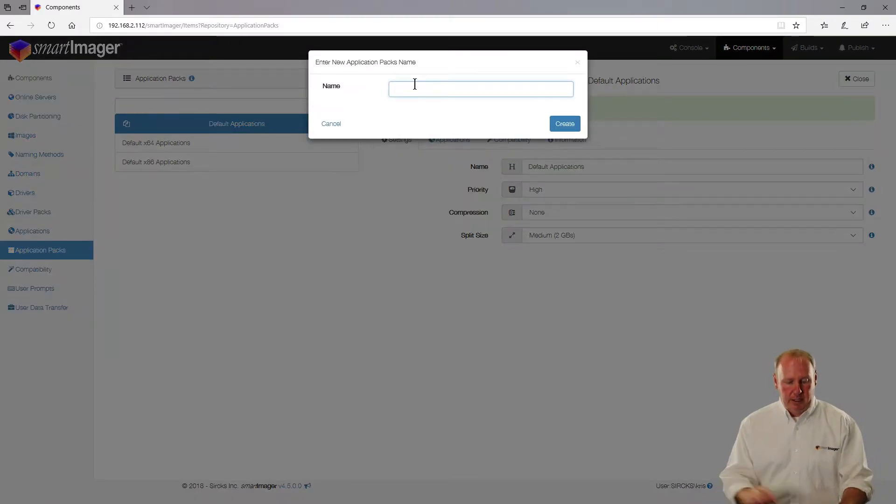
text(A)
key(BackSpace)
text(Customizations)
key(Return)
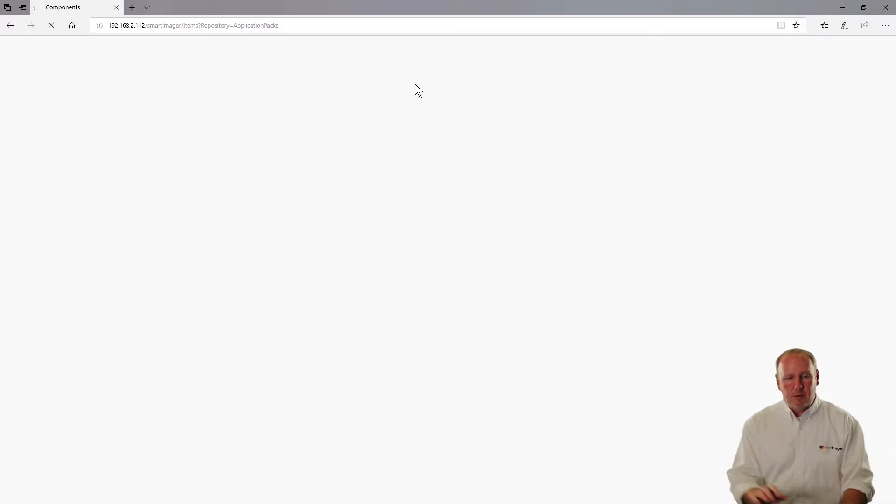
Step: Add Add Helpdesk account to Admins, Allow Remote Desktop and Change Default Associations to the pack
click(458, 149)
click(466, 178)
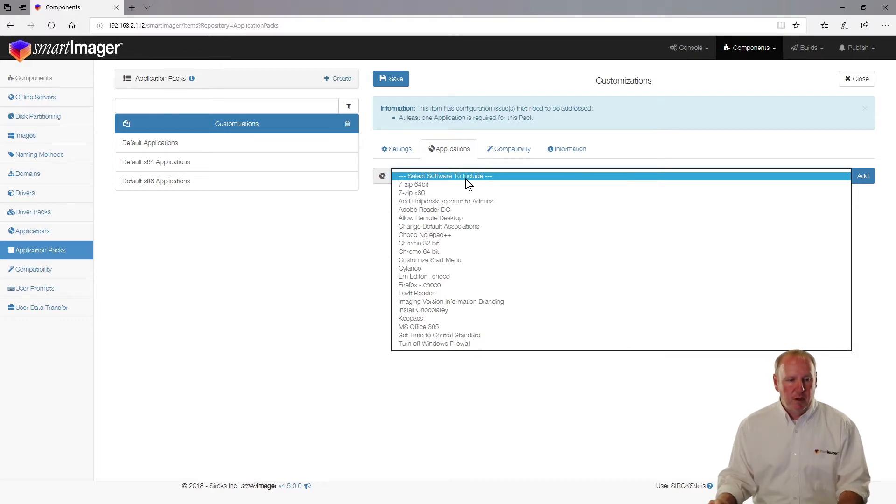
click(468, 200)
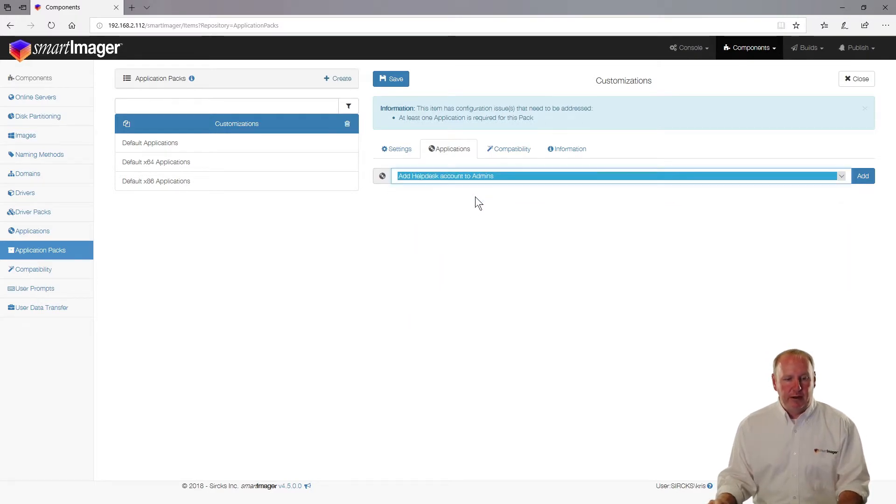
click(858, 176)
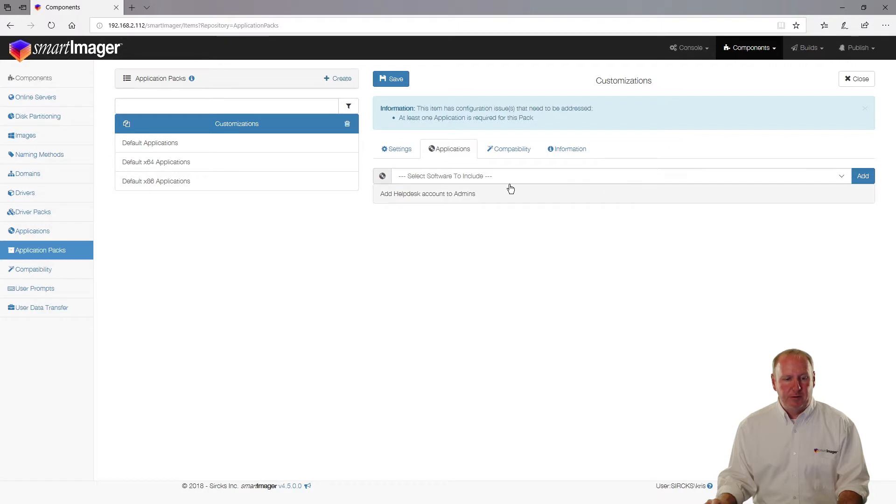
click(421, 177)
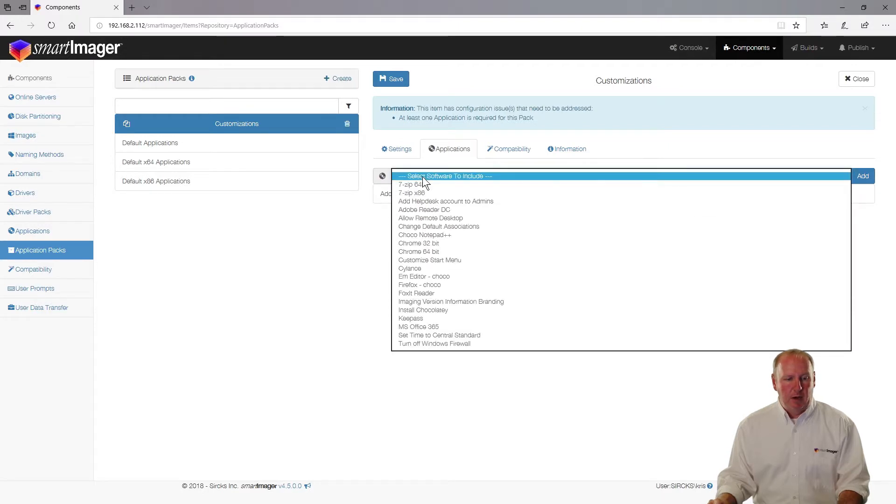
click(422, 217)
click(862, 177)
click(467, 178)
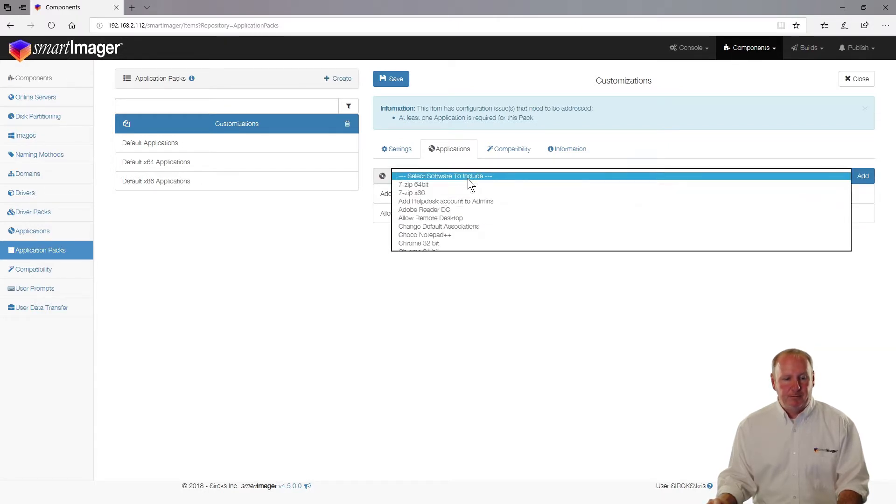
click(466, 226)
click(858, 179)
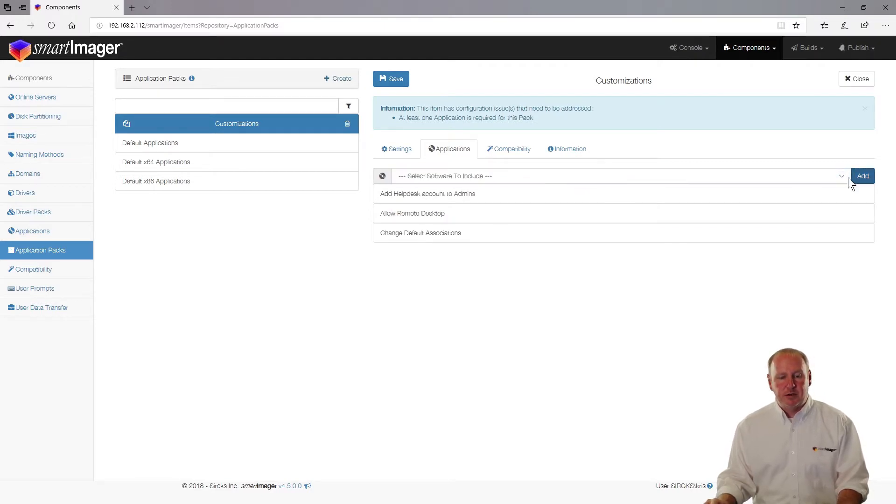
Step: Add Customize Start Menu, Set Time to Central Standard and Turn off Windows Firewall to the pack
click(478, 177)
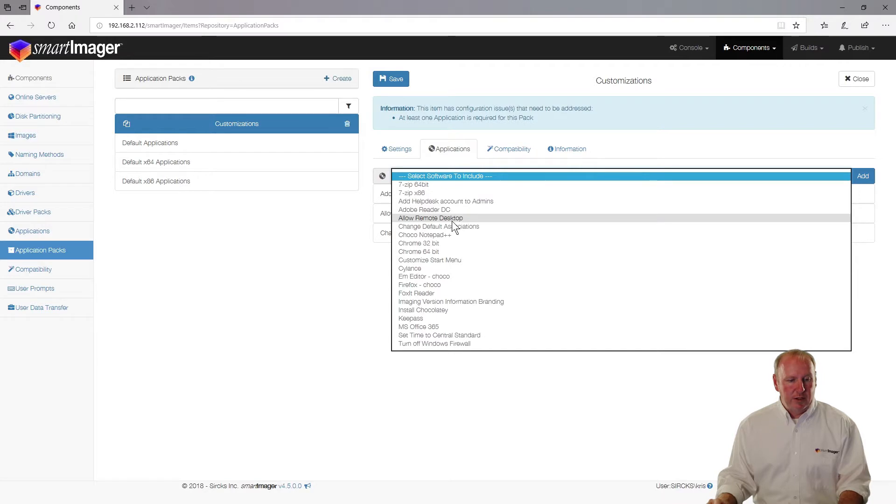
click(474, 260)
click(864, 176)
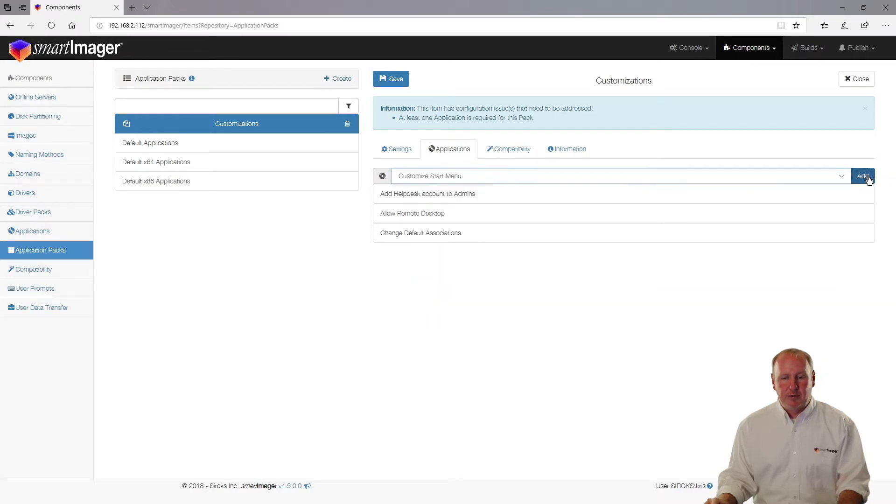
click(842, 176)
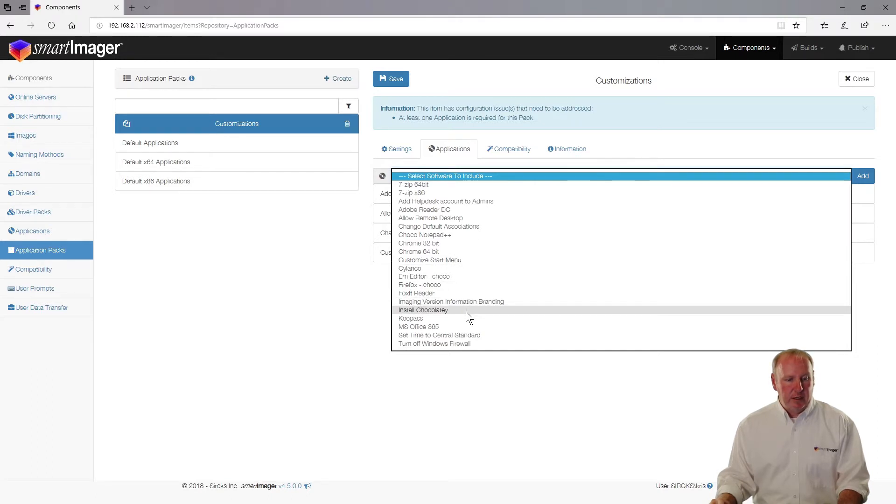
click(439, 335)
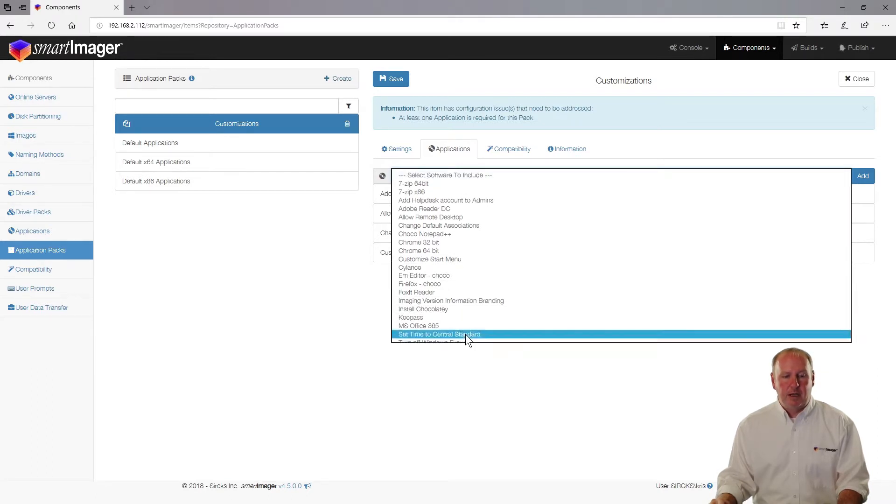
click(863, 176)
click(840, 176)
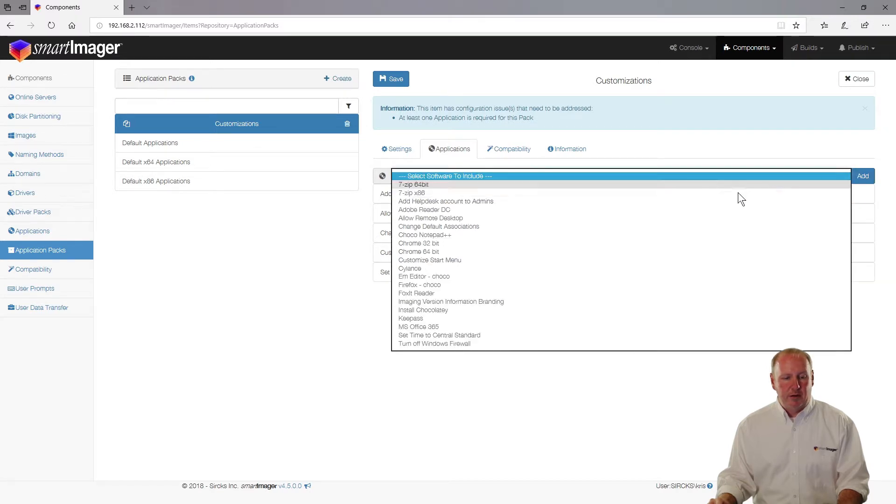
click(505, 343)
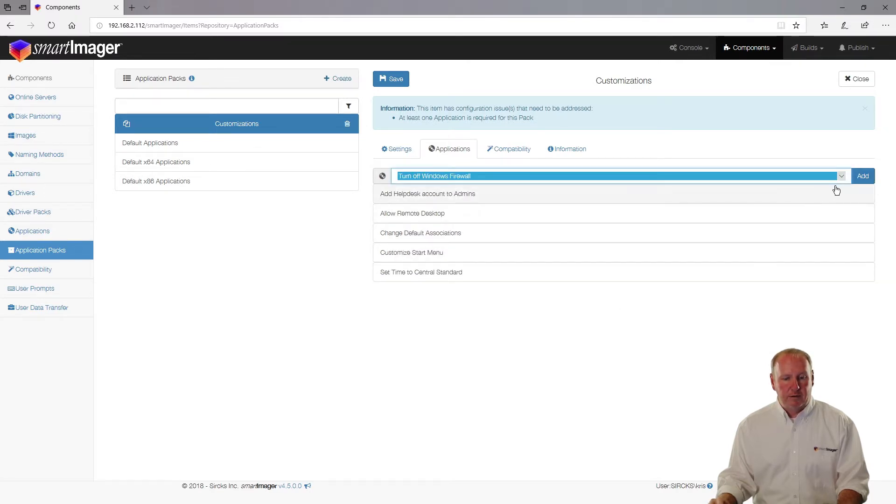
click(862, 176)
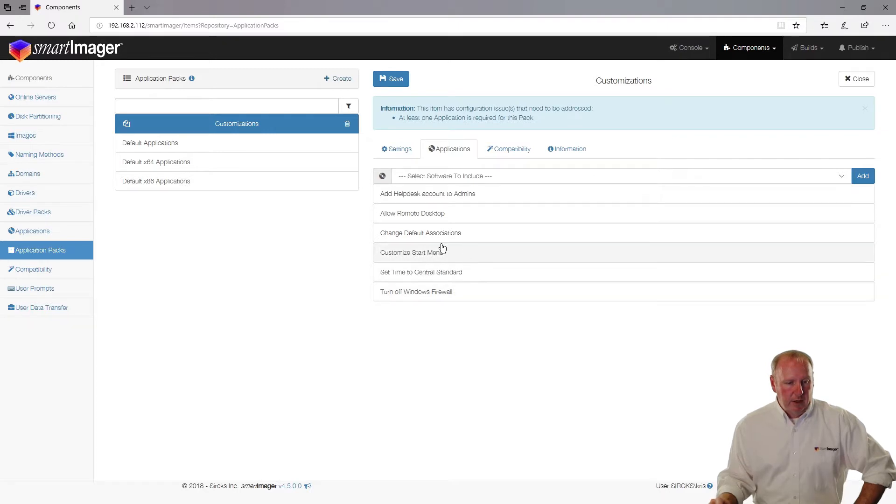
Step: Move Customize Start Menu, then Change Default Associations, to the top, Add Helpdesk to the bottom, and save
click(409, 253)
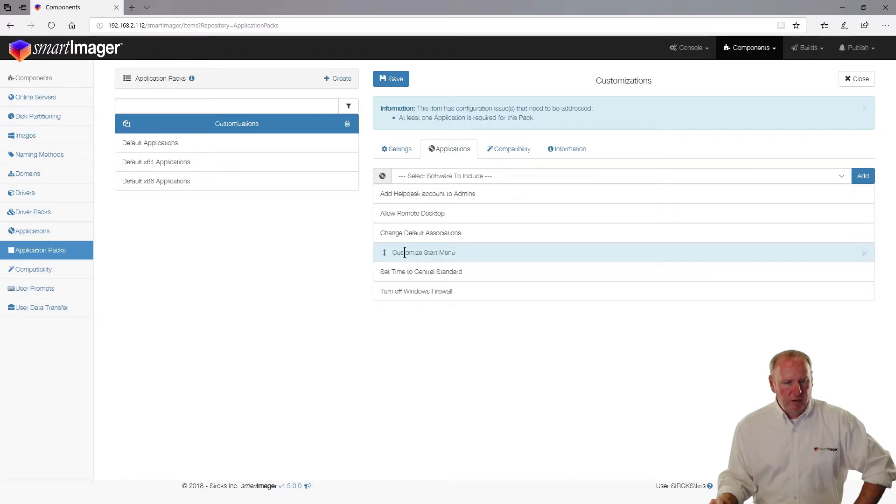
click(383, 255)
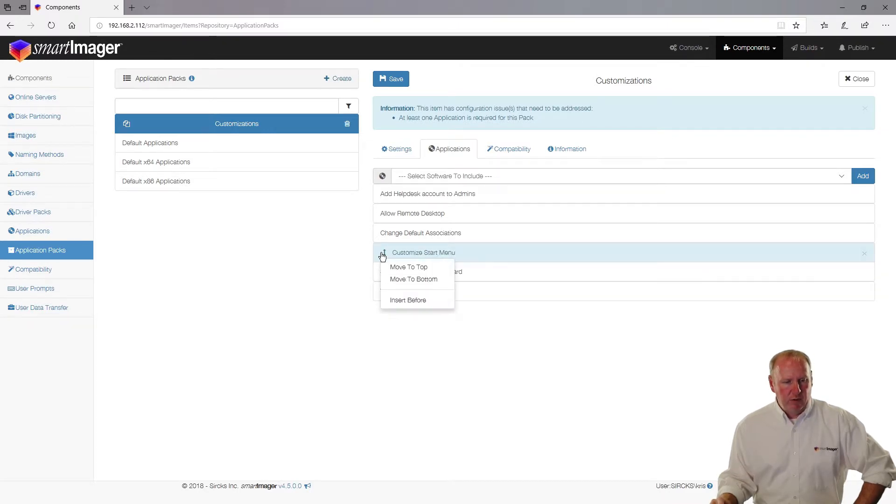
click(401, 267)
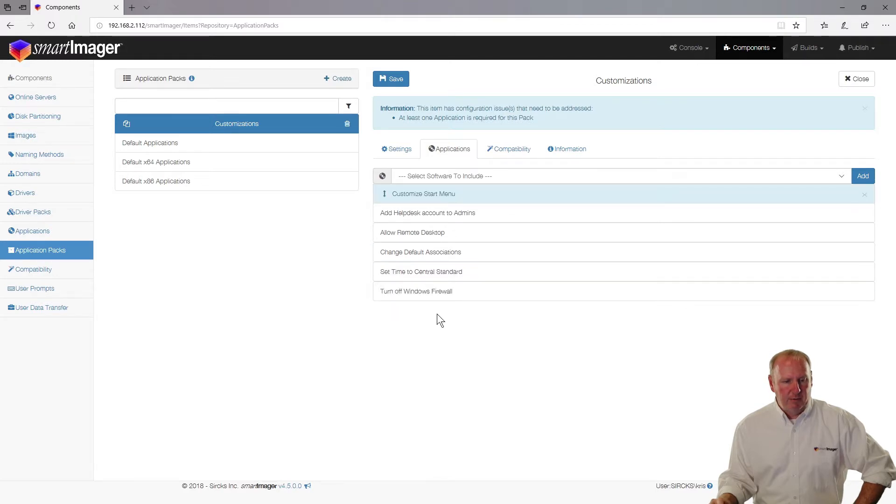
click(404, 251)
click(384, 253)
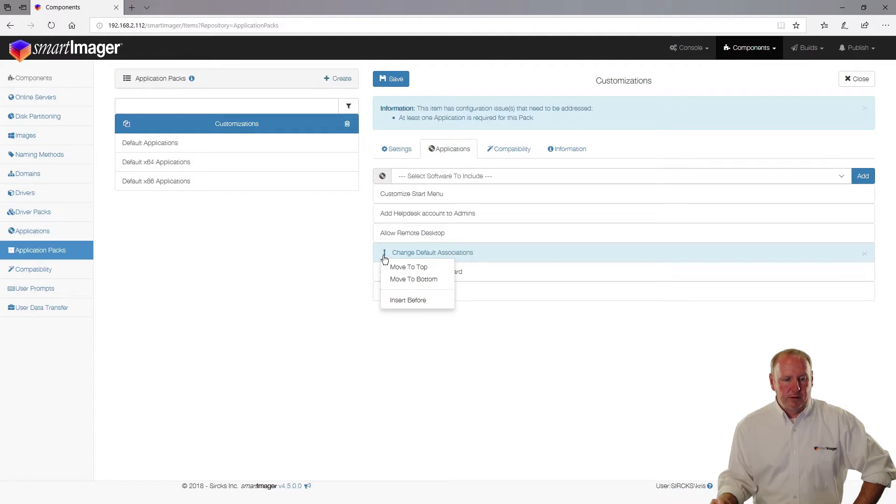
click(393, 269)
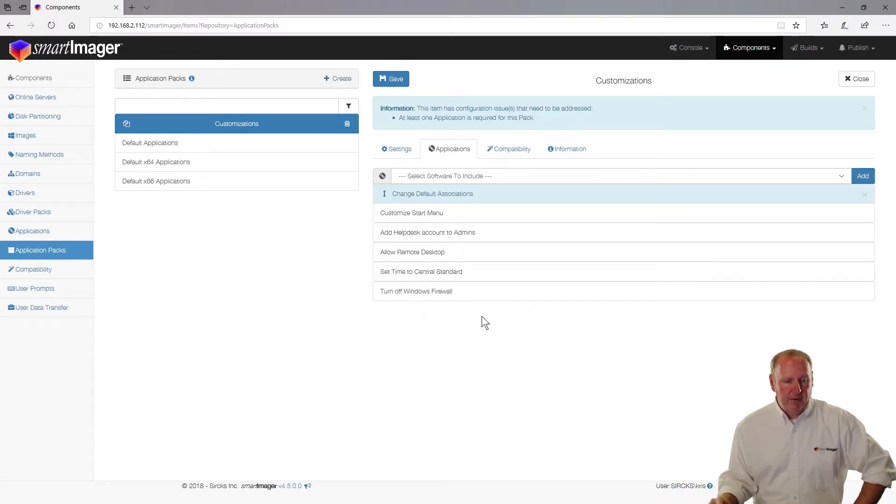
right_click(390, 234)
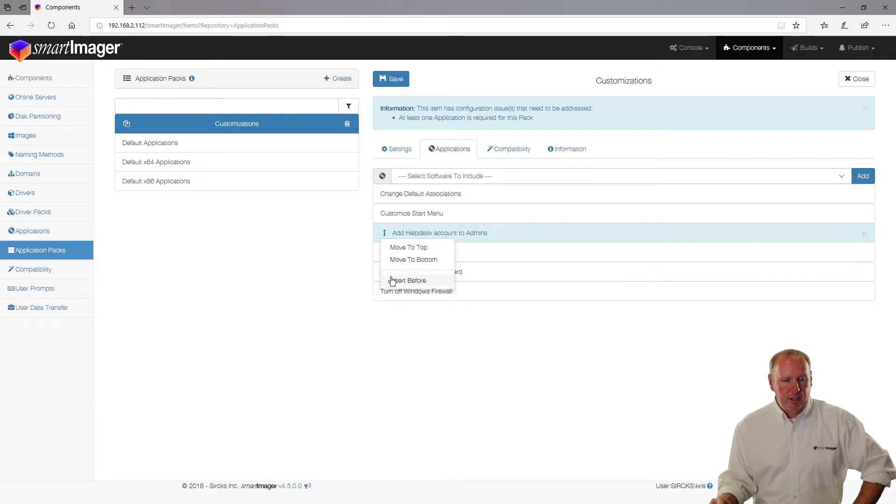
click(402, 260)
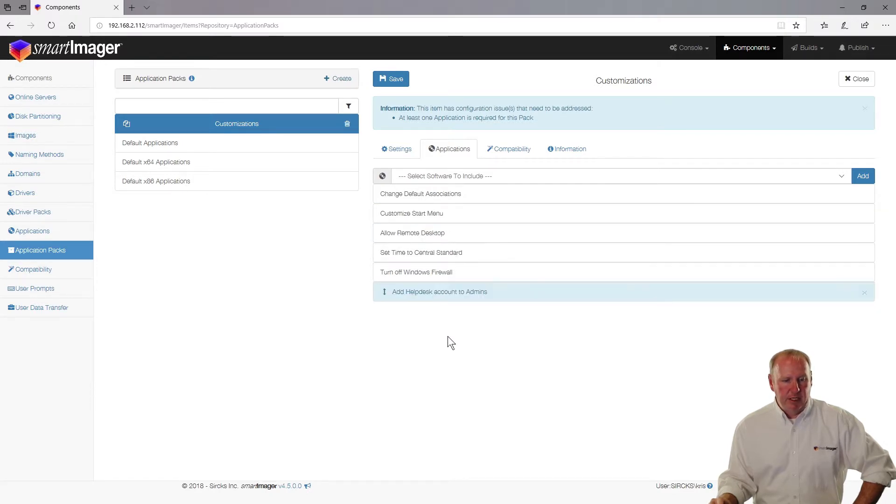
click(398, 79)
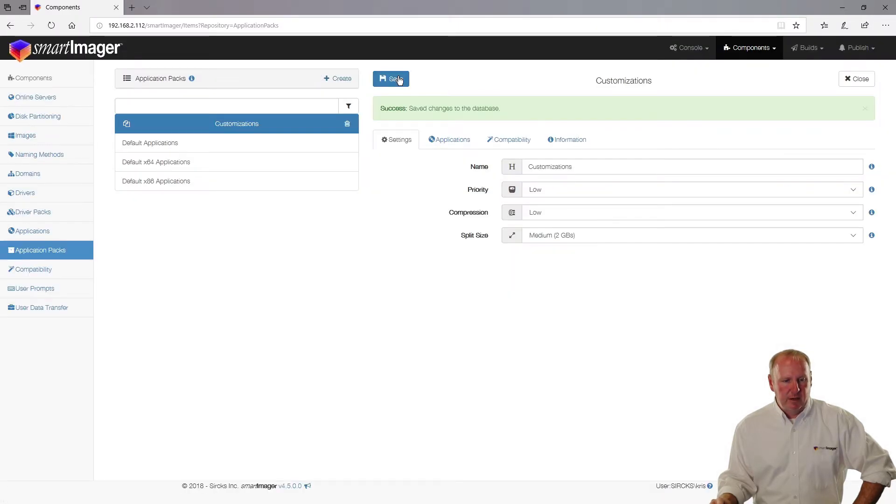
Step: Set Add Helpdesk account to Admins' Install Type to After Domain Join and save it
click(26, 231)
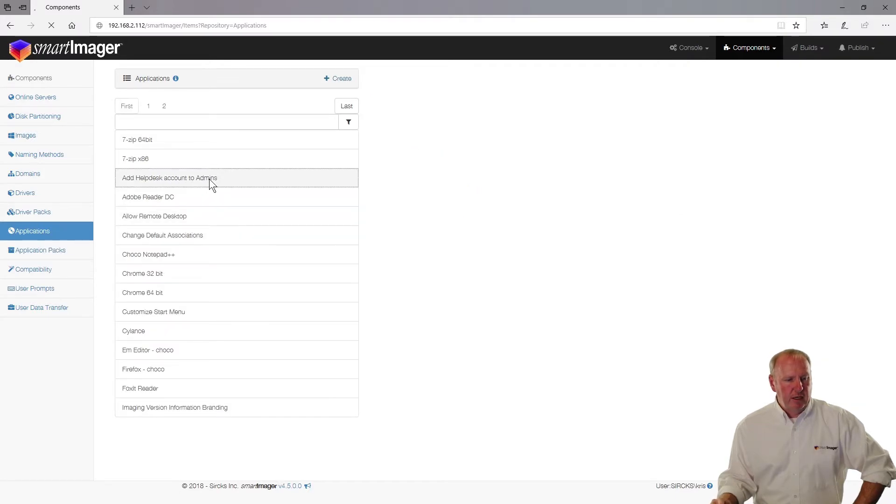
click(210, 178)
click(601, 201)
click(599, 225)
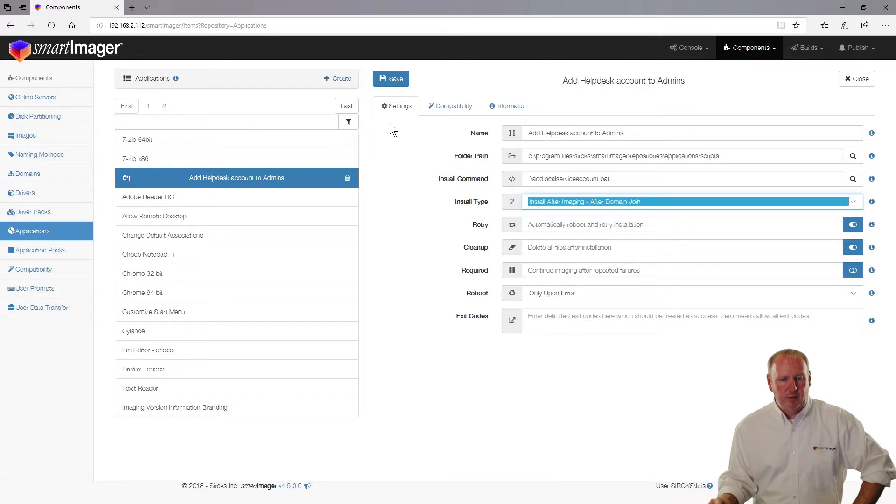
click(394, 79)
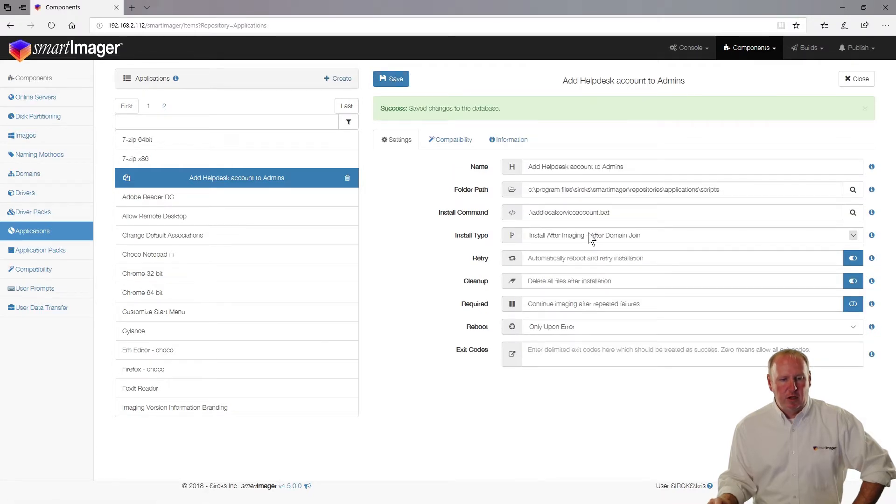
click(591, 235)
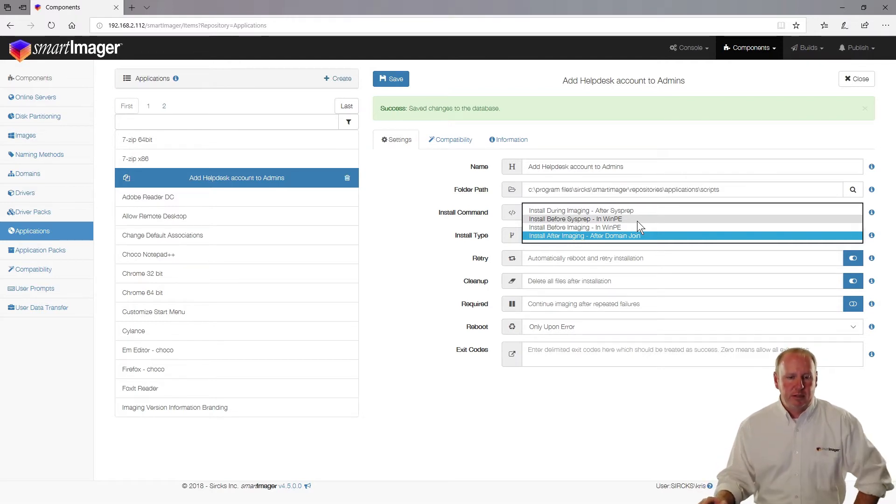
click(416, 276)
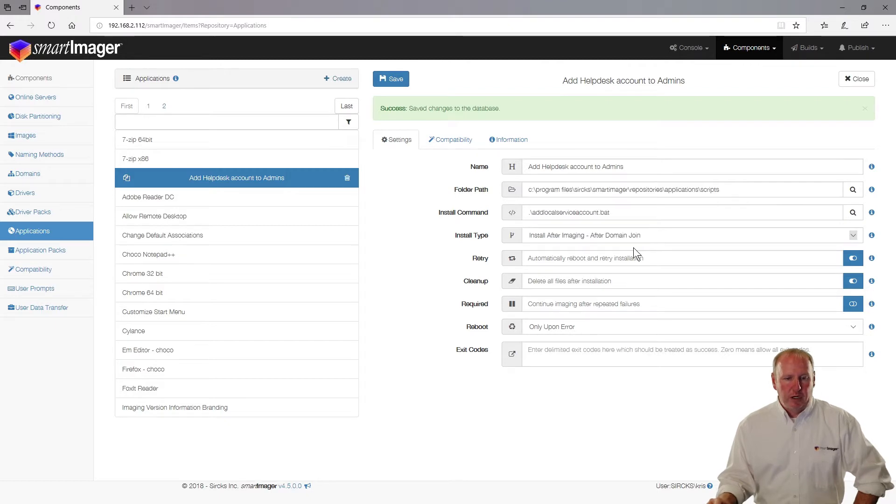
click(391, 80)
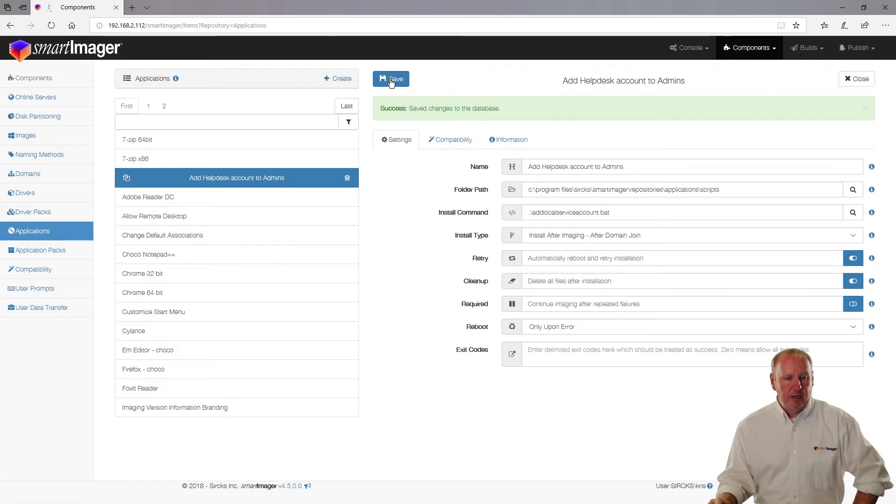
click(59, 251)
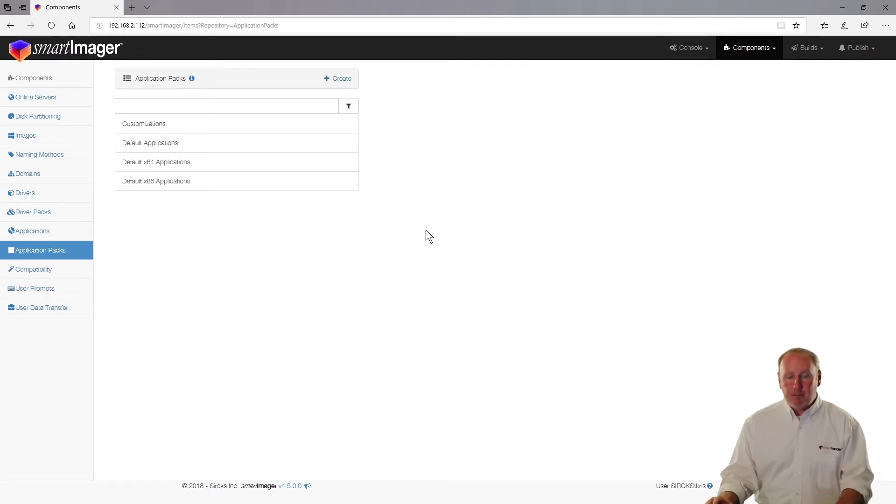
Step: Create a new application pack named 'Chocolatey Applications'
click(346, 78)
click(516, 95)
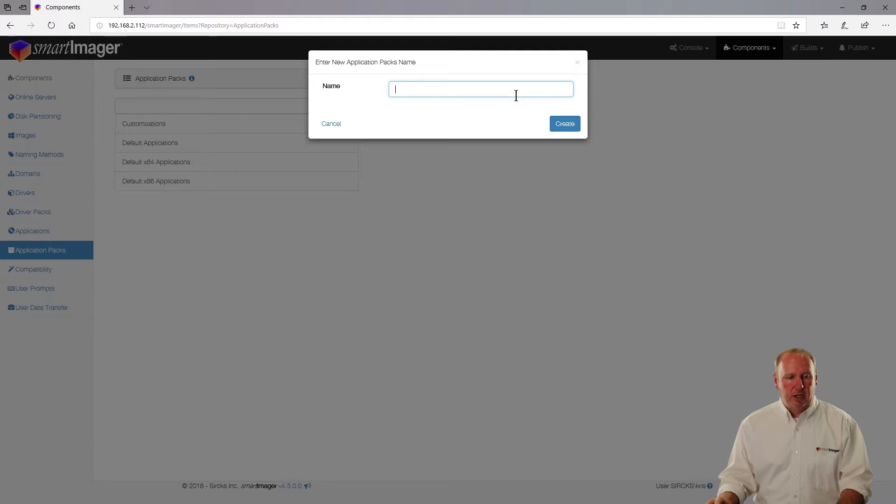
text(Chocolatey Applications)
key(Return)
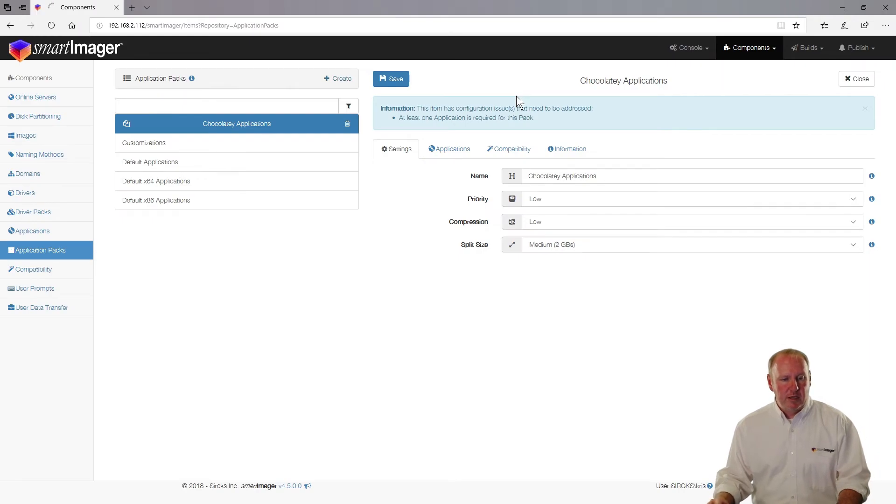
Step: Add Install Chocolatey and Choco Notepad++ to the pack's applications
click(461, 150)
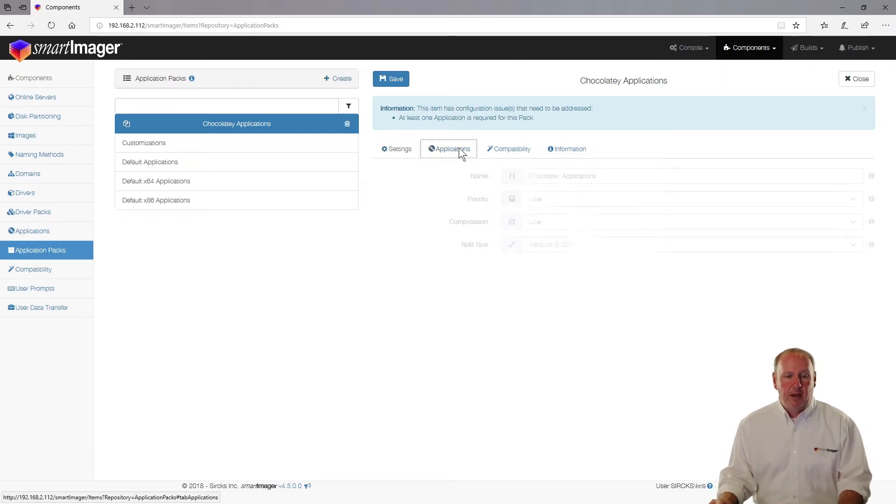
click(458, 173)
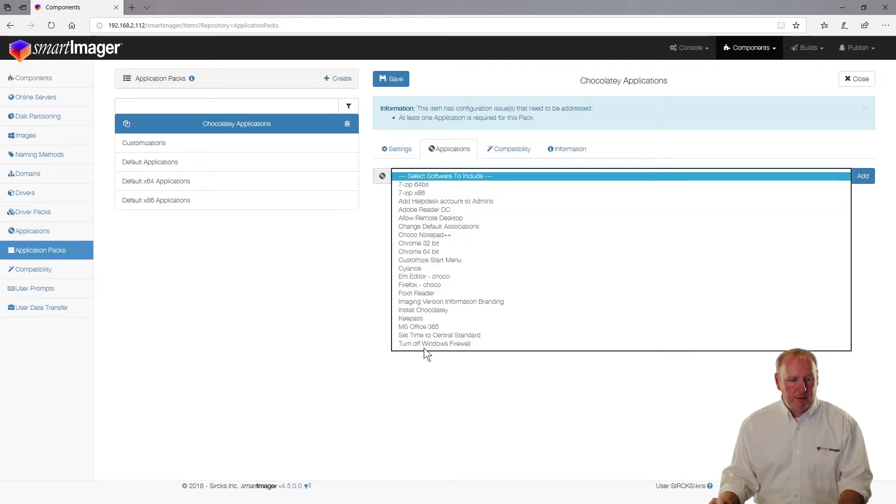
click(425, 310)
click(857, 180)
click(844, 177)
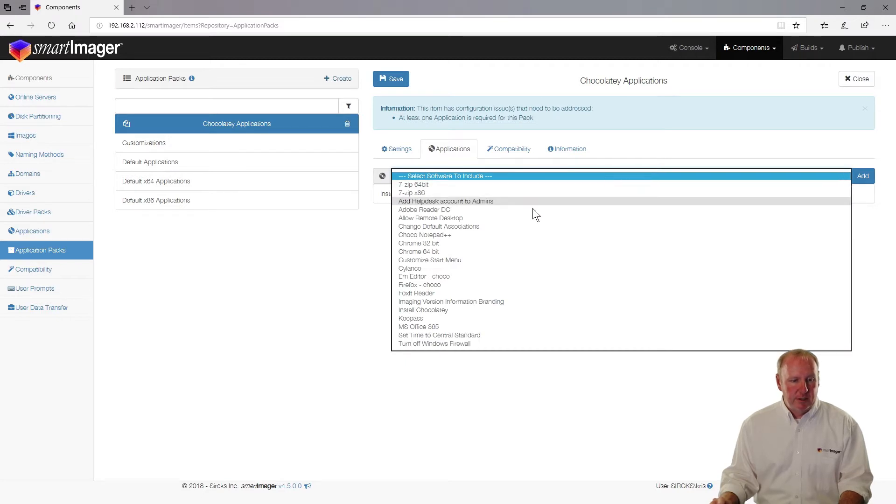
click(502, 236)
click(866, 179)
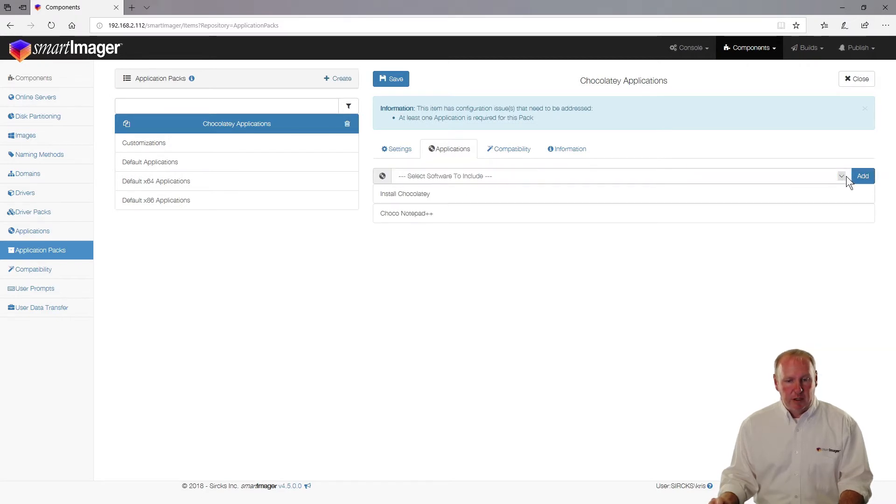
Step: Add Em Editor - choco and Firefox - choco, then save the pack
click(845, 176)
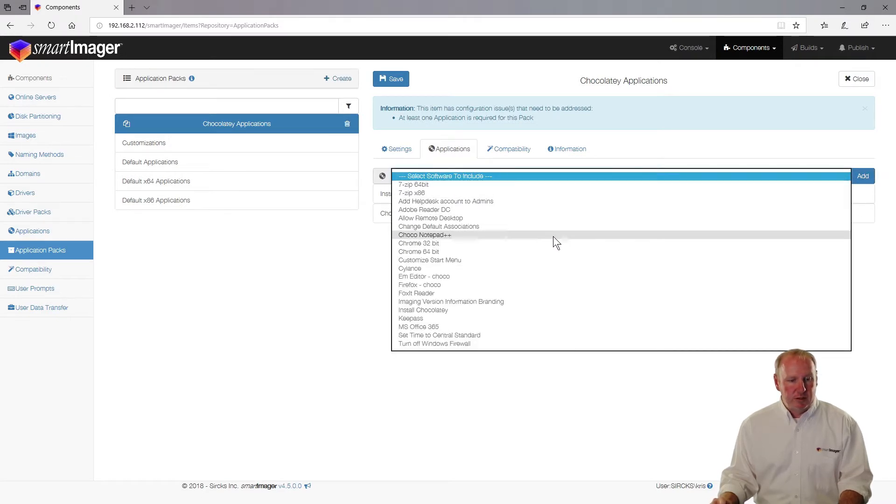
click(505, 277)
click(861, 180)
click(843, 176)
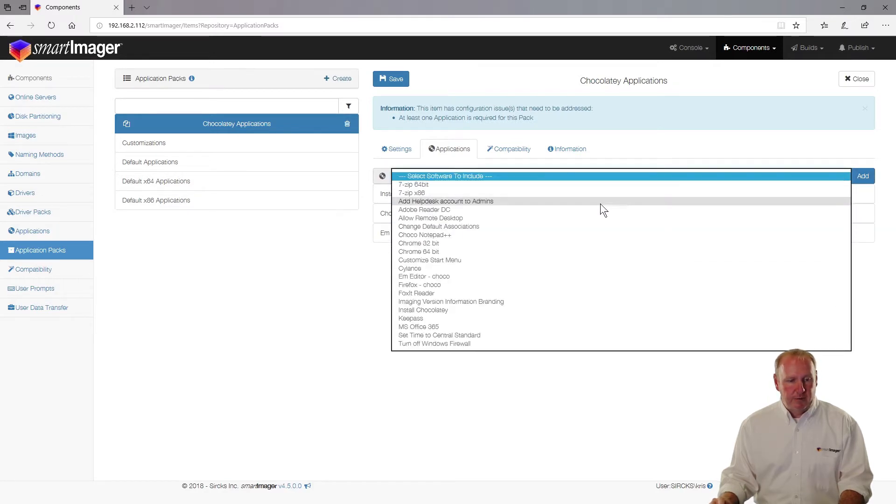
click(474, 284)
click(861, 175)
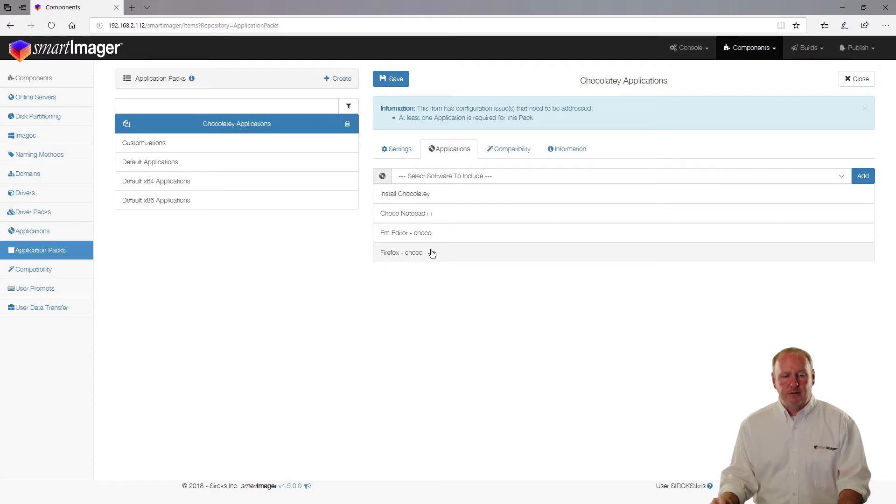
click(500, 172)
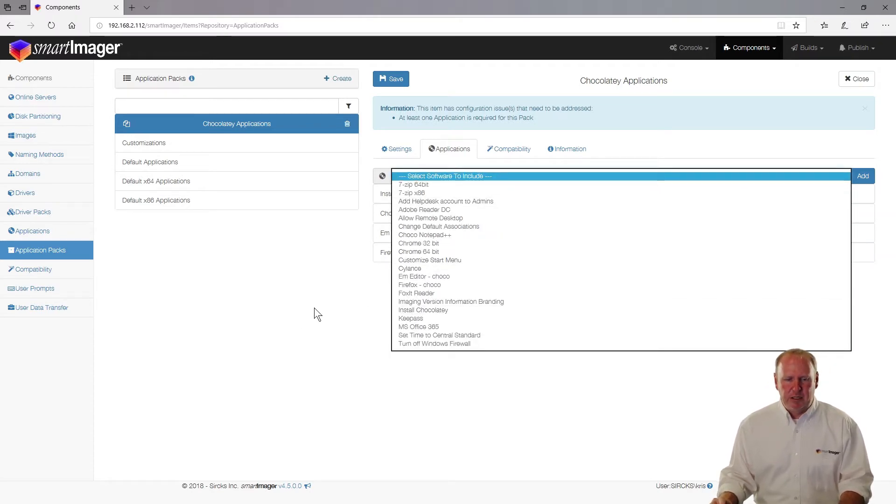
click(363, 326)
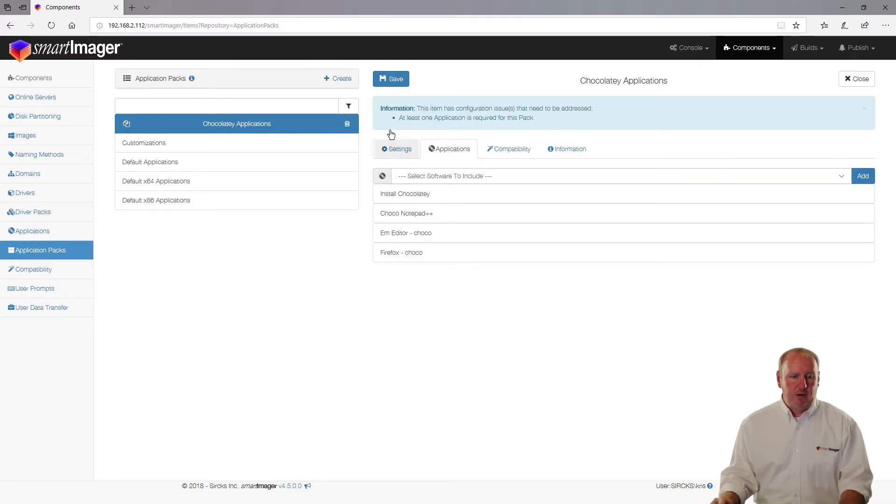
click(392, 79)
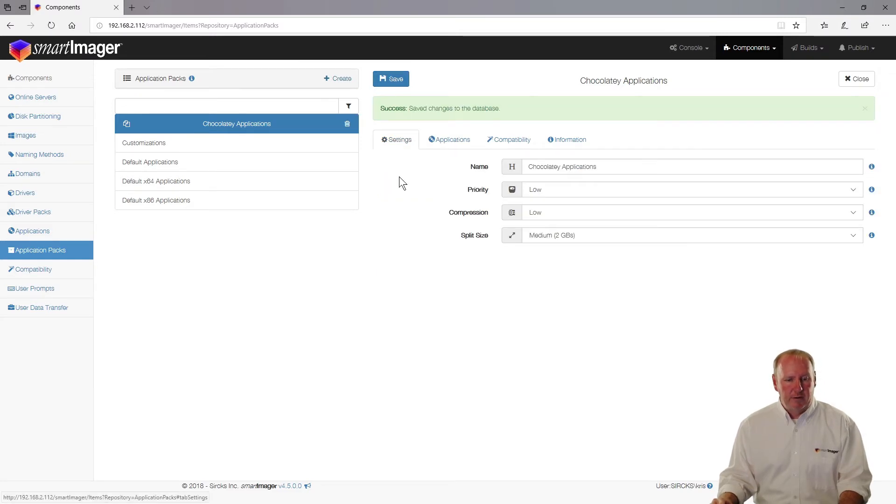
Step: Set the Chocolatey Applications pack's compression to None and save
click(558, 212)
click(561, 204)
click(394, 79)
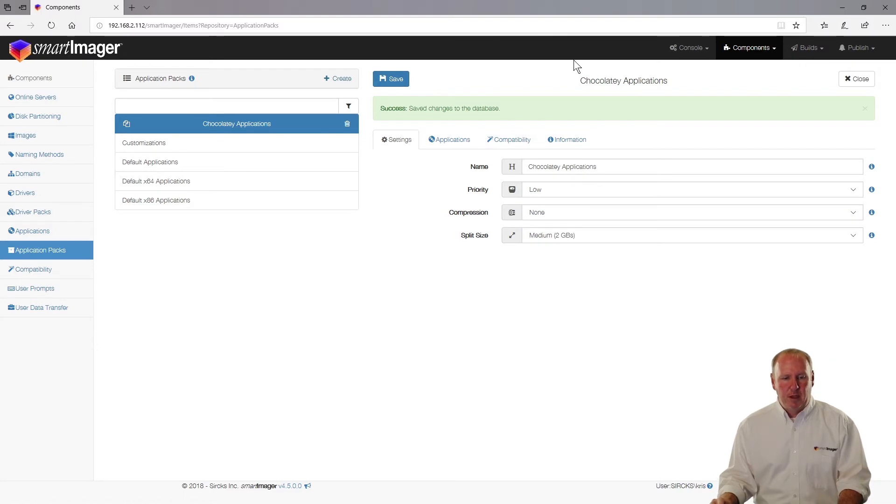
Step: Set the Customizations pack's compression to None and save it
click(179, 141)
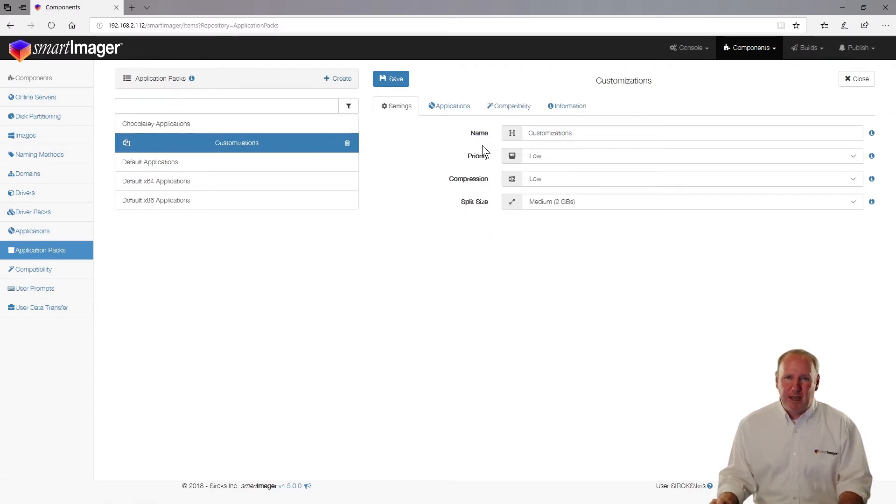
click(539, 180)
click(541, 171)
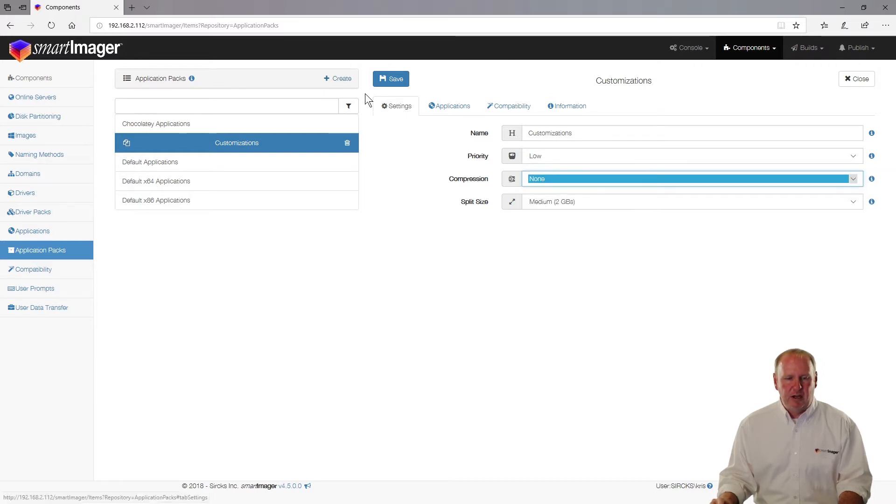
click(391, 78)
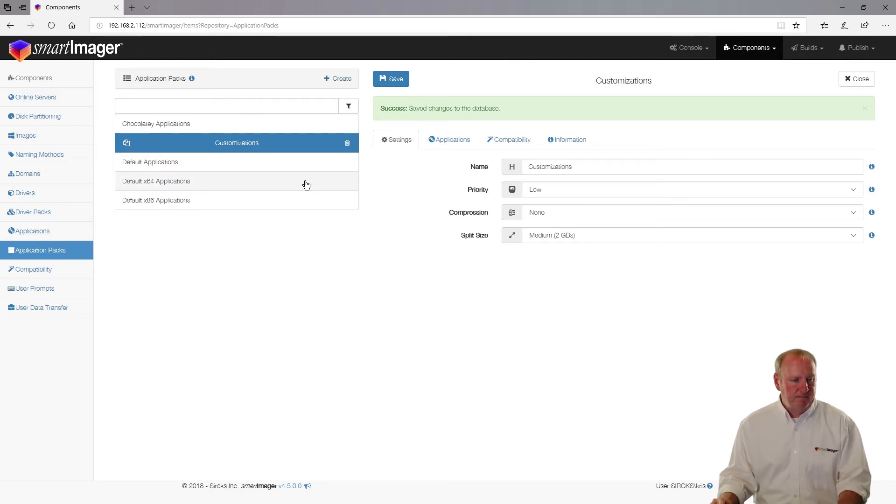
click(170, 165)
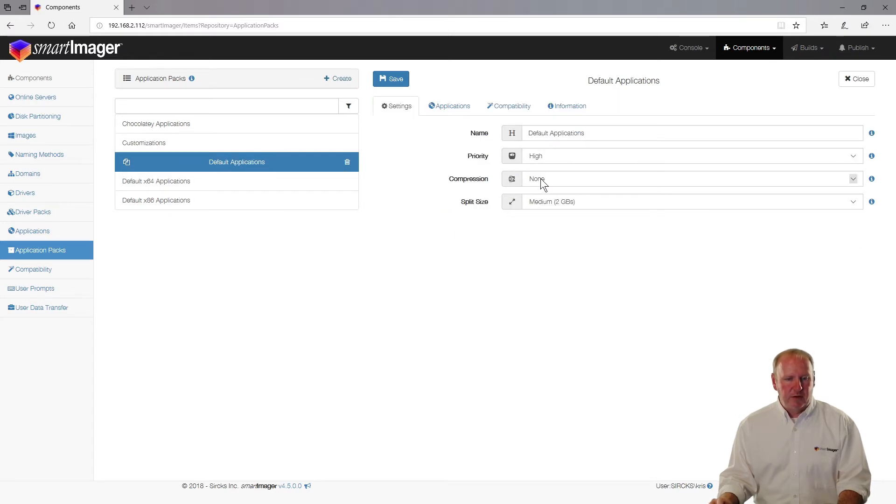
Step: Choose Medium compression for the Default Applications pack and save
click(541, 178)
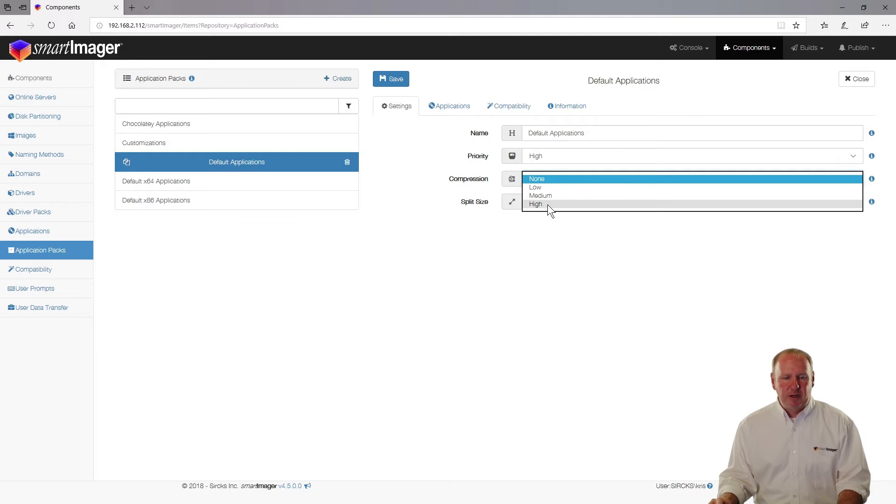
click(550, 196)
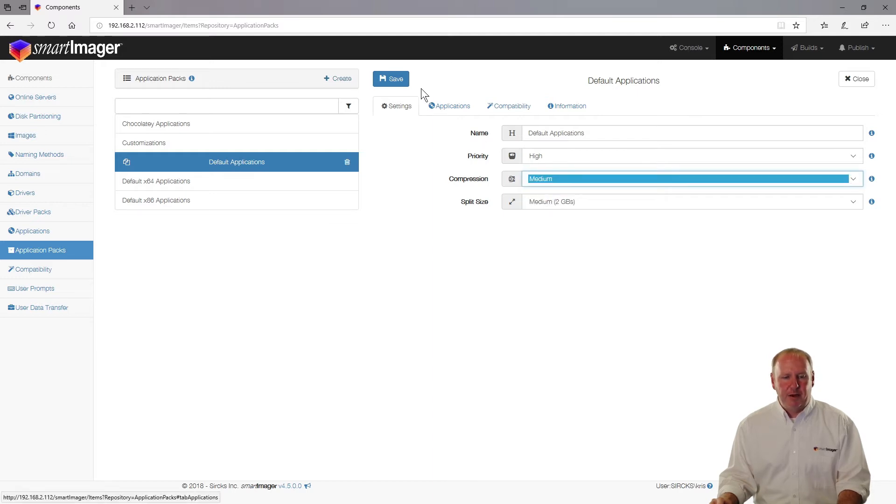
click(391, 84)
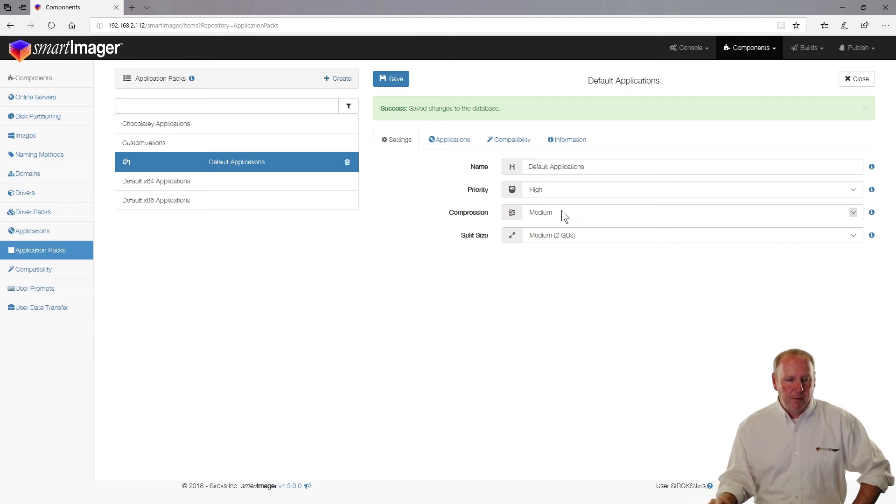
Step: Set the Default Applications split size to Large (4 GBs) and save
click(563, 238)
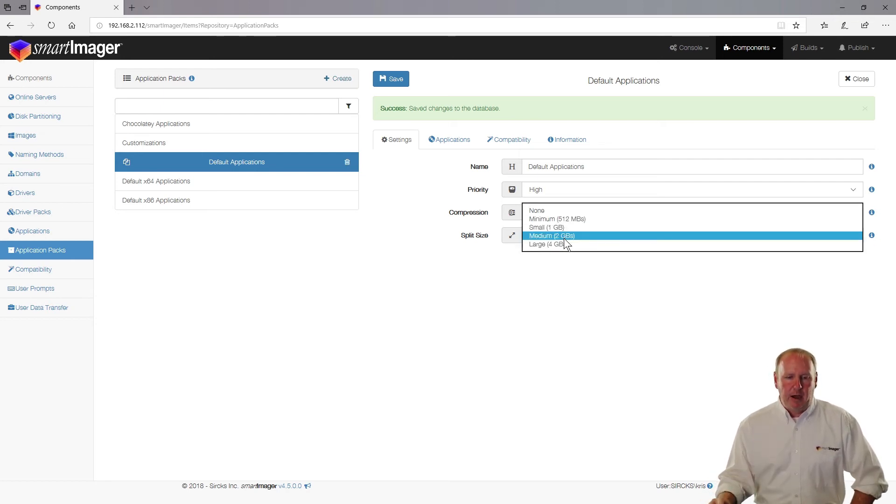
click(564, 246)
click(398, 80)
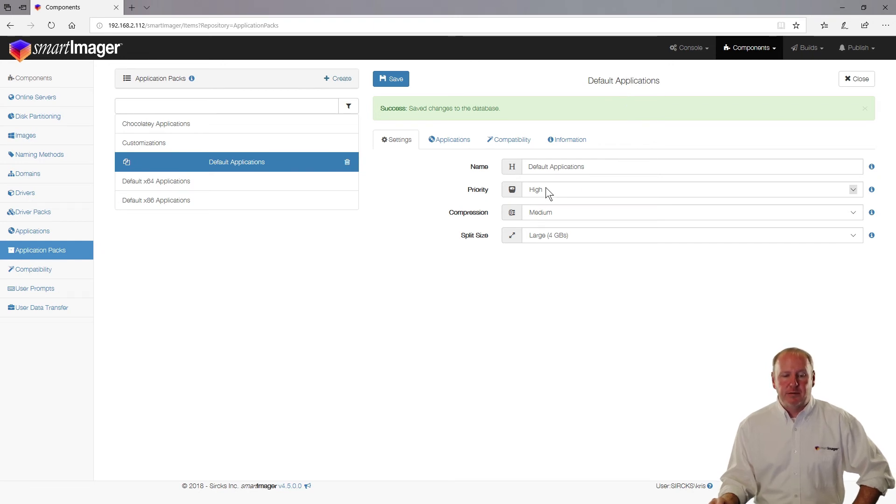
Step: Set Priority to Medium for the Default x64 and Default x86 Applications packs, saving each
click(242, 184)
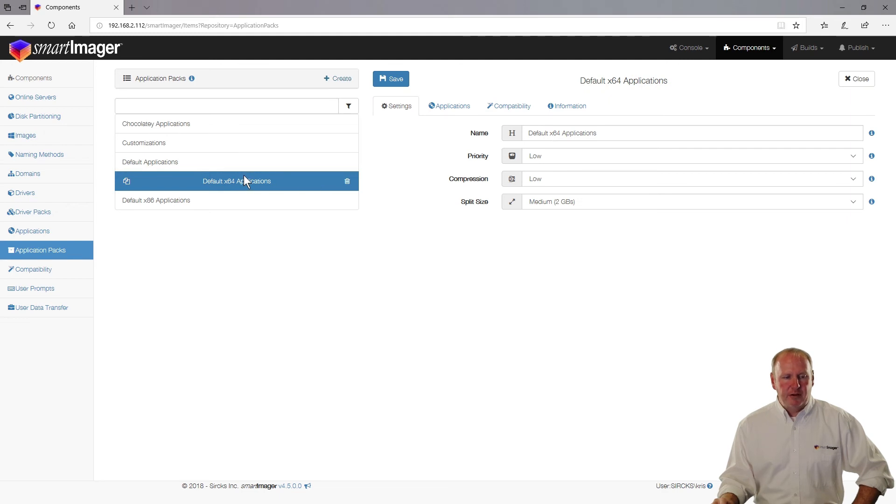
click(549, 159)
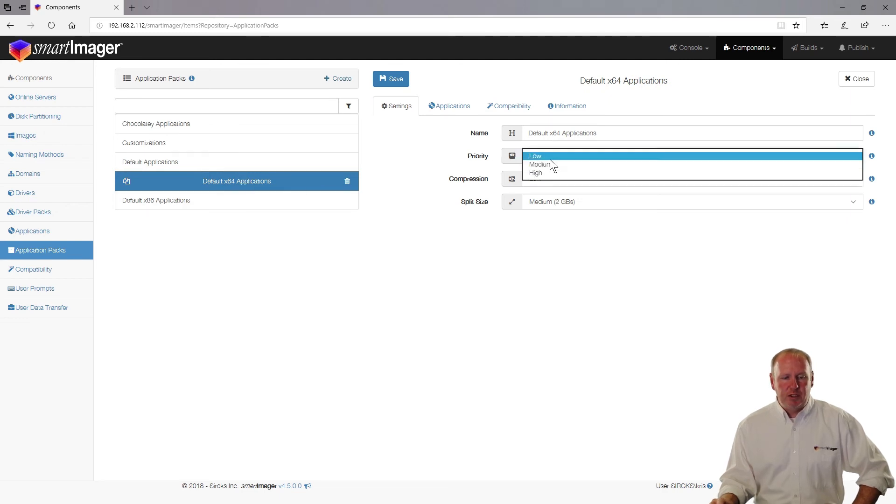
click(550, 162)
click(391, 79)
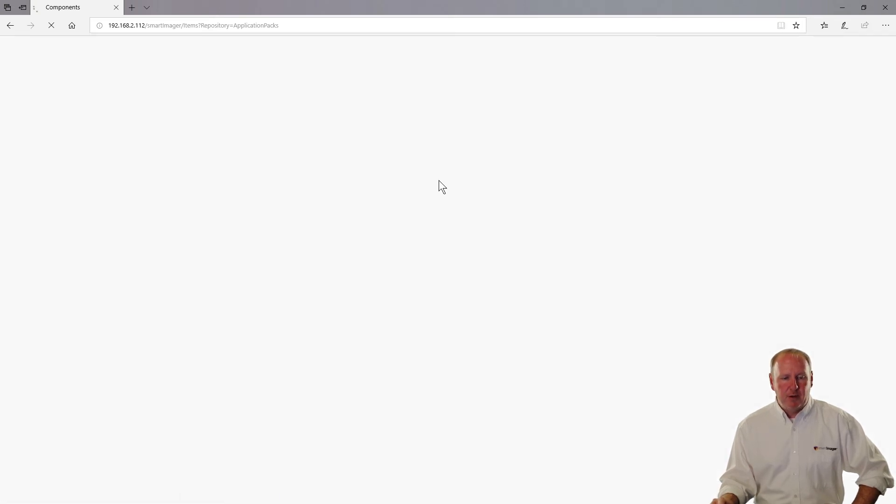
click(306, 202)
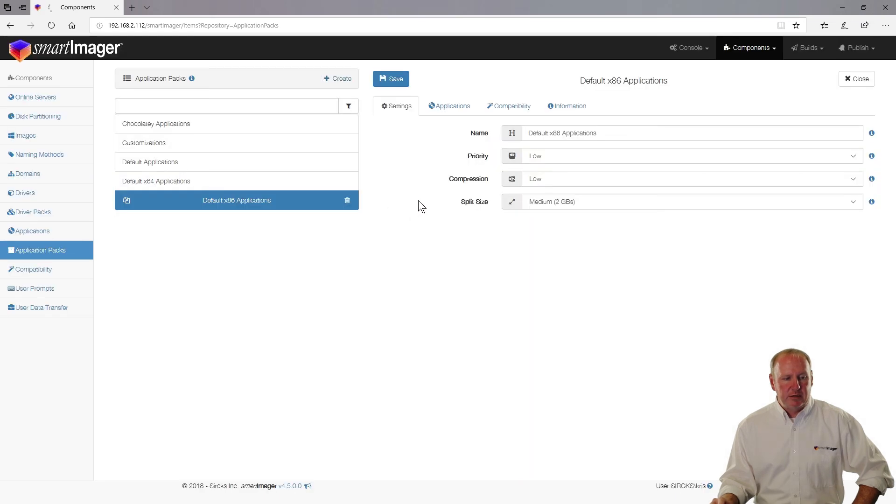
click(542, 157)
click(541, 164)
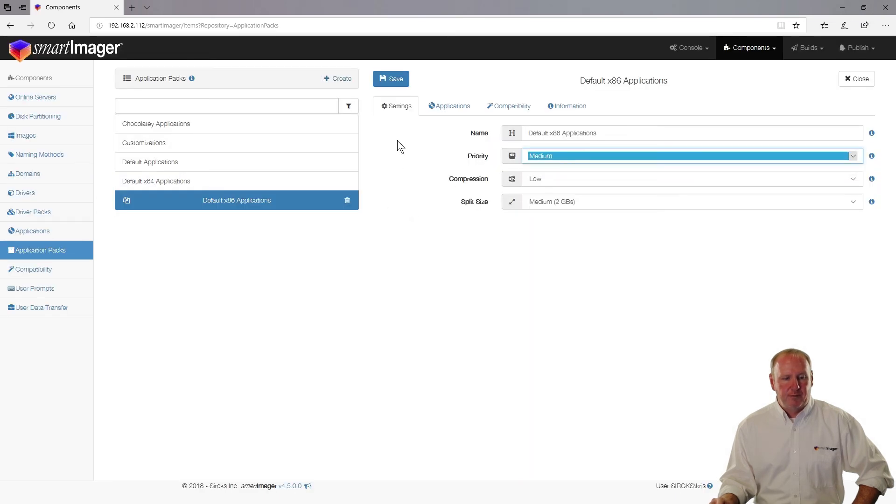
click(391, 79)
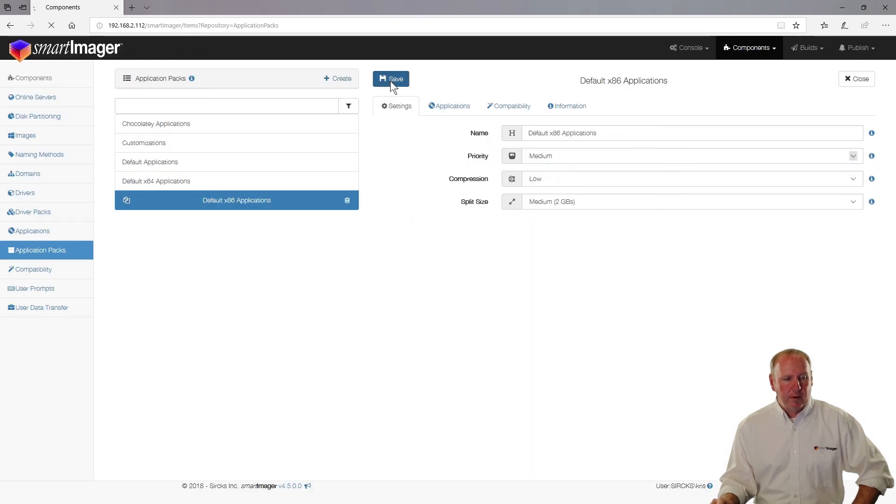
Step: Set the Chocolatey Applications pack's Priority to Medium and save it
click(240, 143)
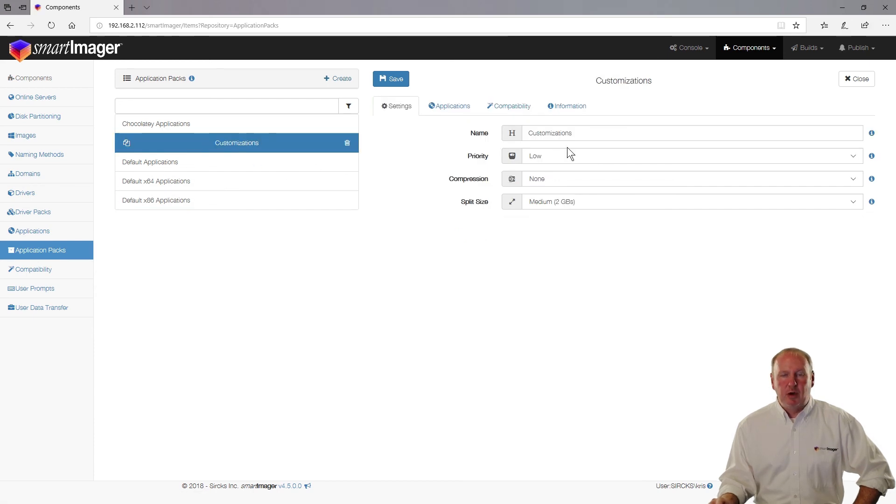
click(238, 122)
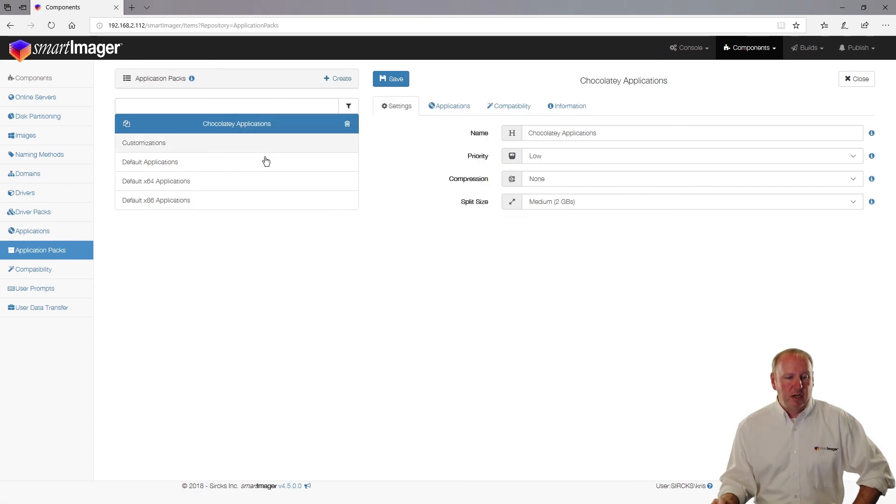
click(555, 156)
click(553, 163)
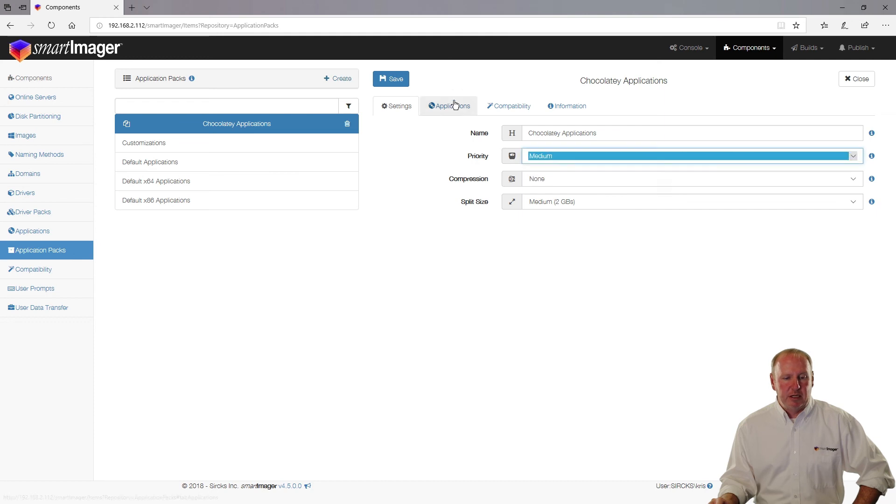
click(392, 80)
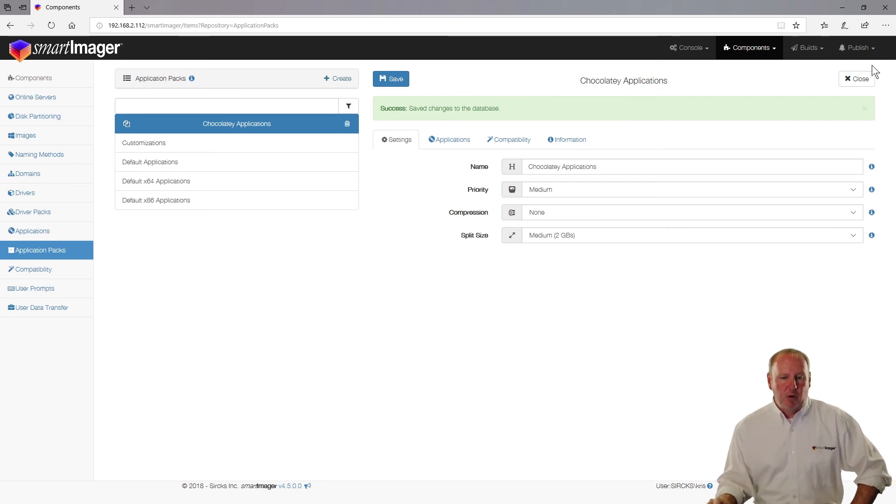
click(859, 47)
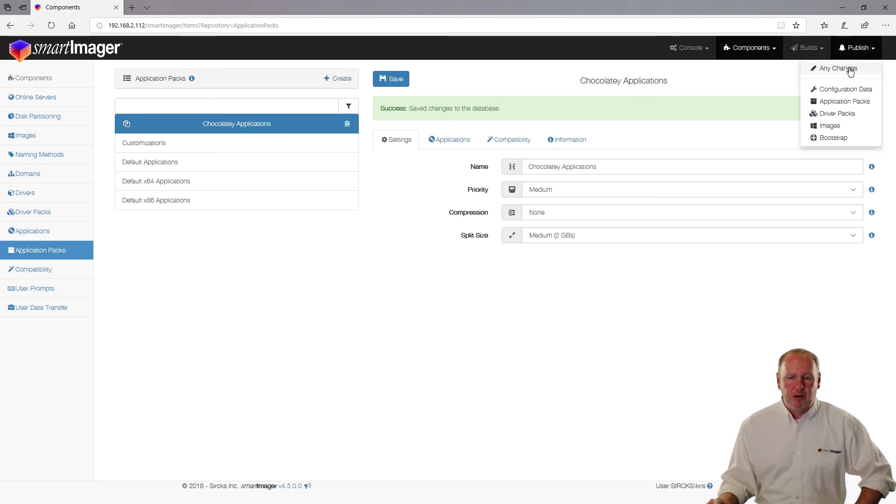
Step: Choose Any Changes from the Publish menu to publish all pending edits
click(850, 69)
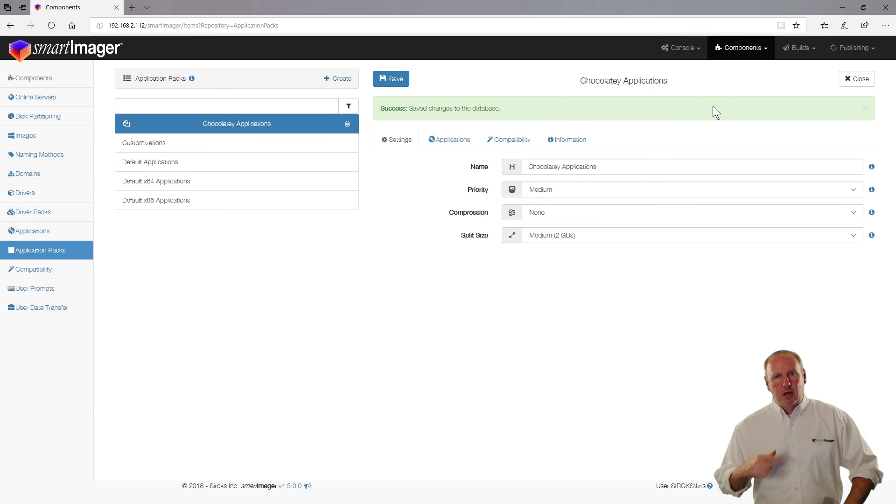